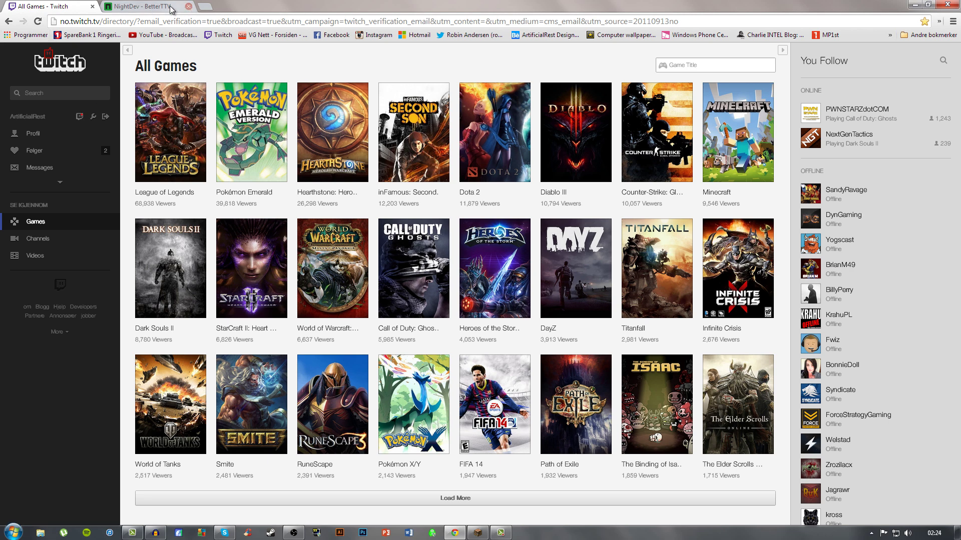
Switch between the BetterTTV download page and the Twitch games directory tabs
left_click(146, 7)
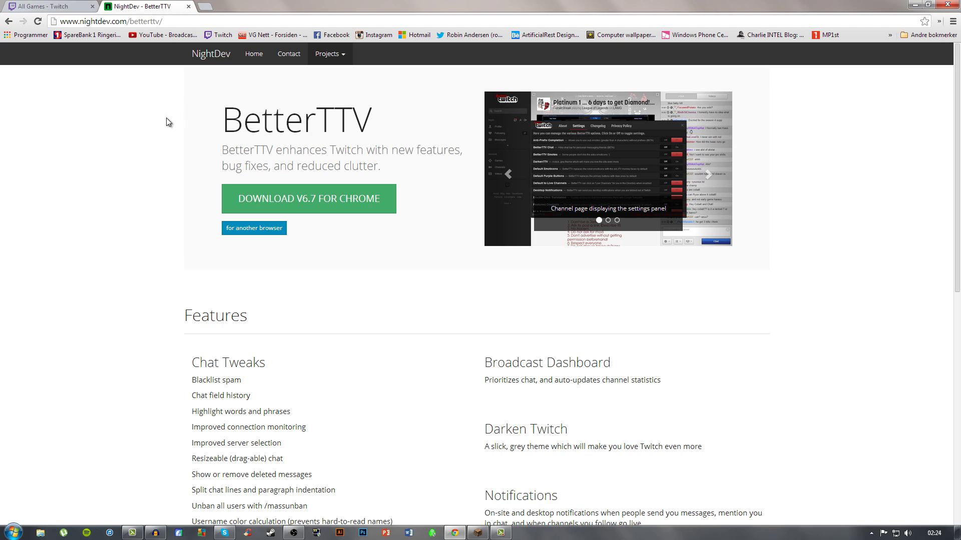
left_click(69, 7)
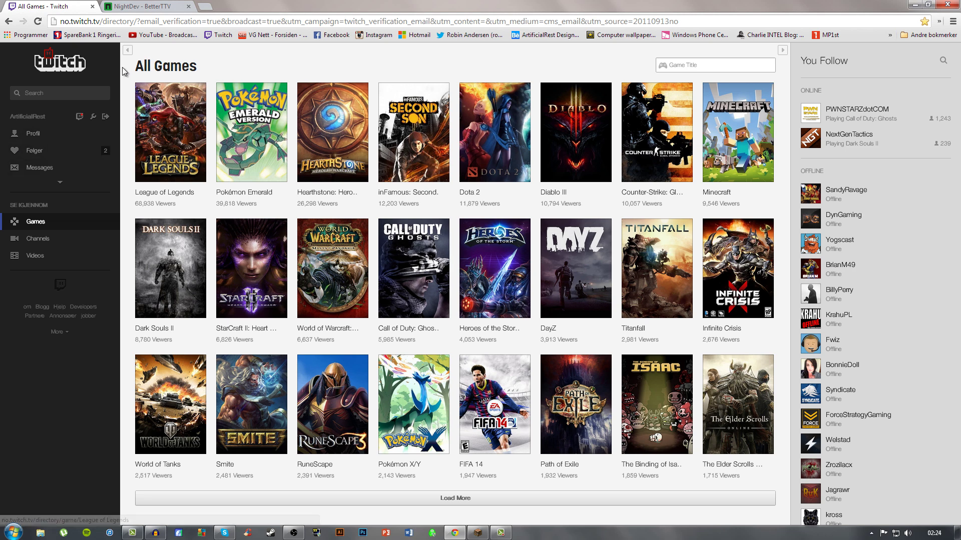
left_click(155, 6)
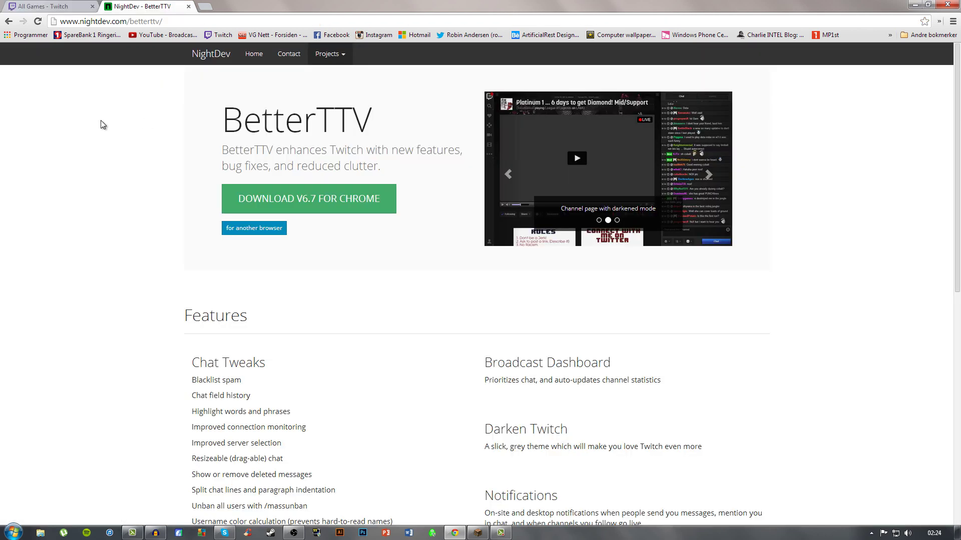
left_click(53, 6)
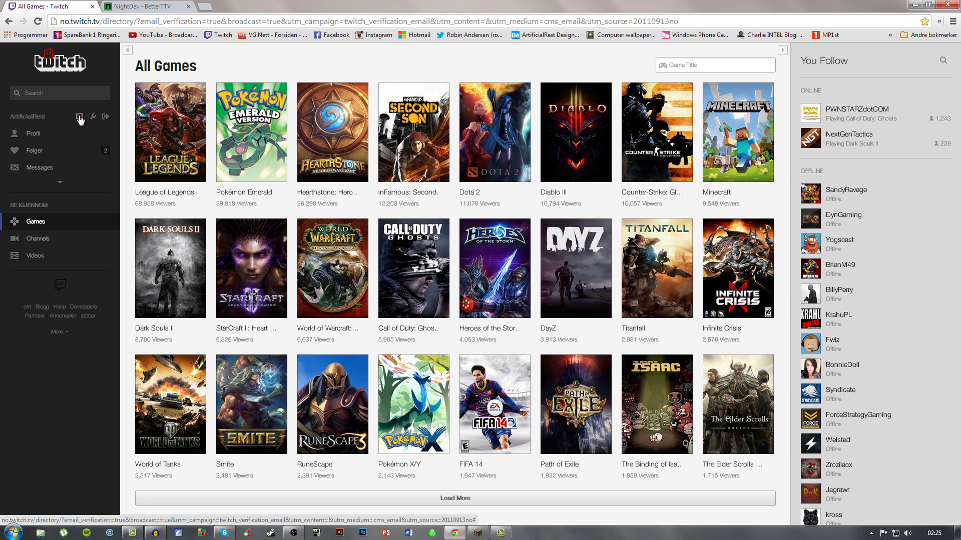
Pop the chat out from your Twitch channel profile via the chat settings Popout option
left_click(35, 133)
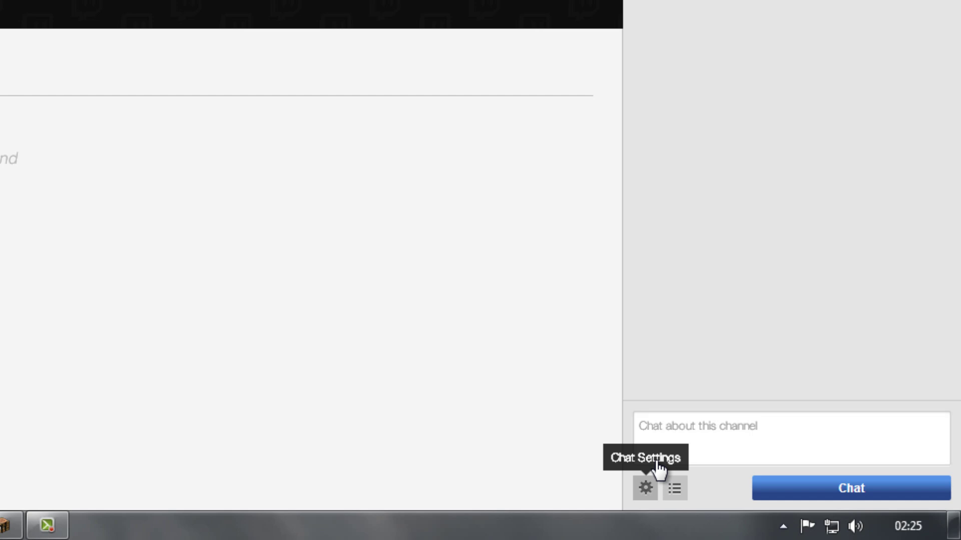
left_click(644, 490)
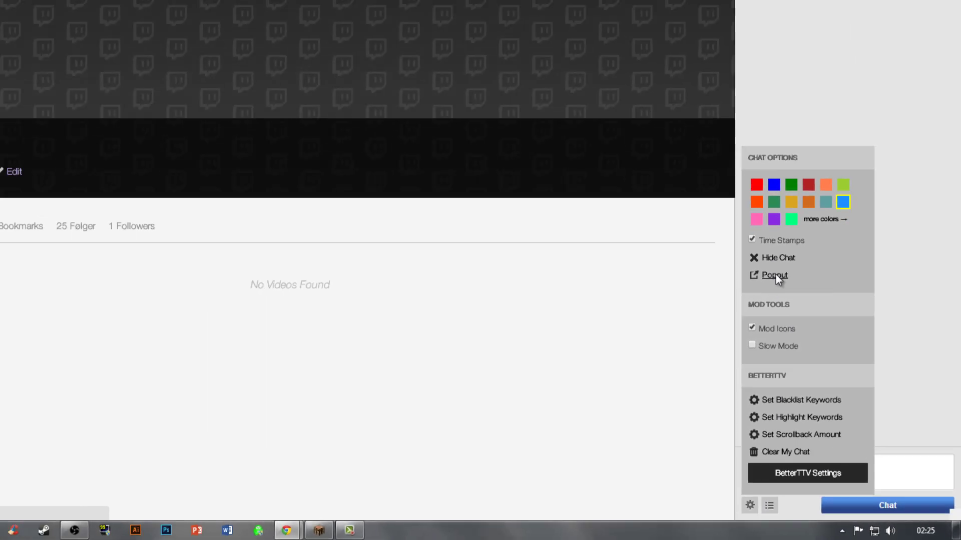
left_click(682, 144)
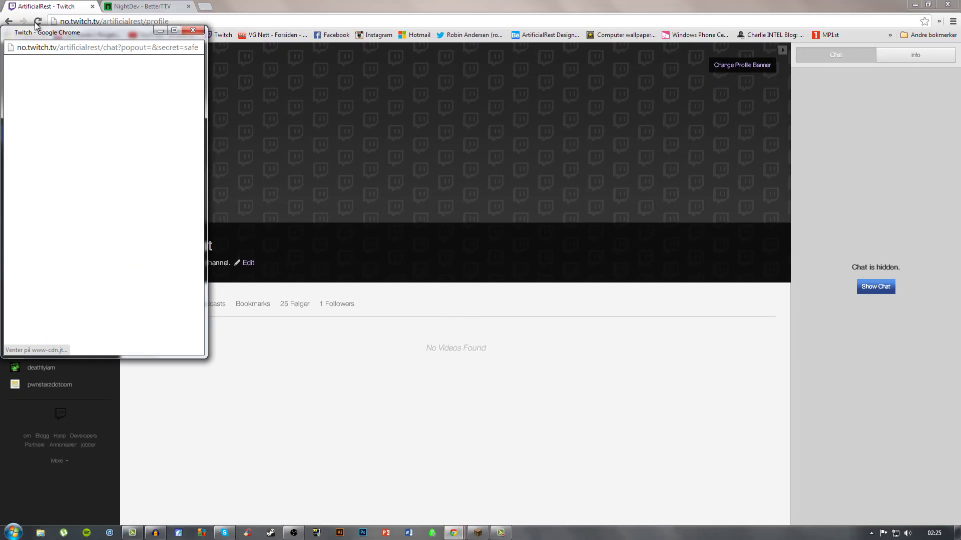
Close the main Chrome tabs and shrink the popout chat to a short, narrow window
left_click(52, 8)
middle_click(53, 8)
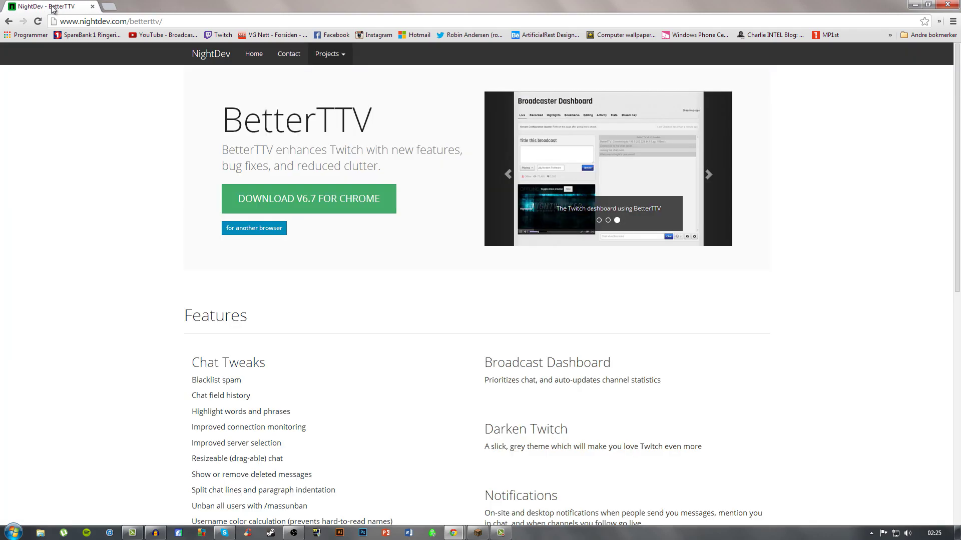
middle_click(52, 7)
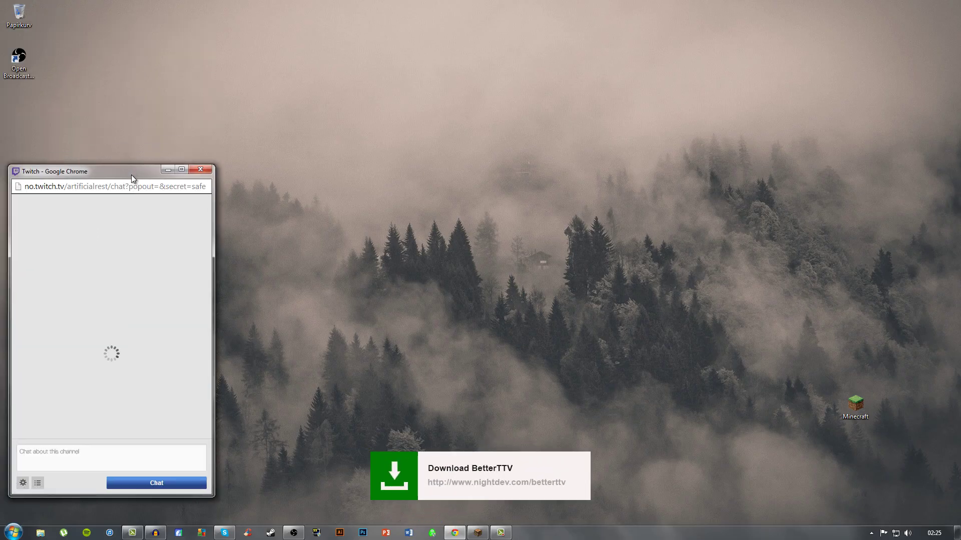
mouse_move(131, 175)
left_mouse_down()
mouse_move(121, 325)
mouse_move(121, 317)
left_mouse_up()
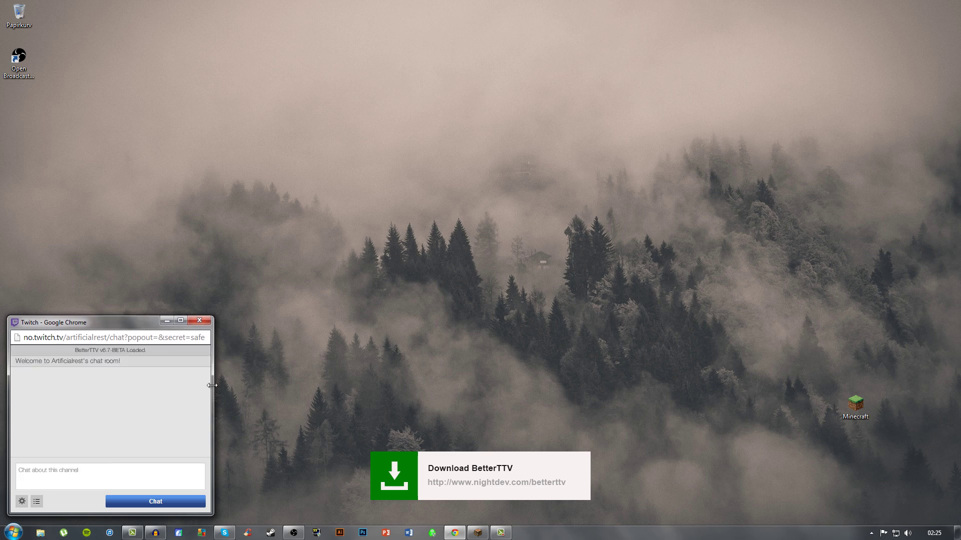
left_click_drag(212, 385, 176, 388)
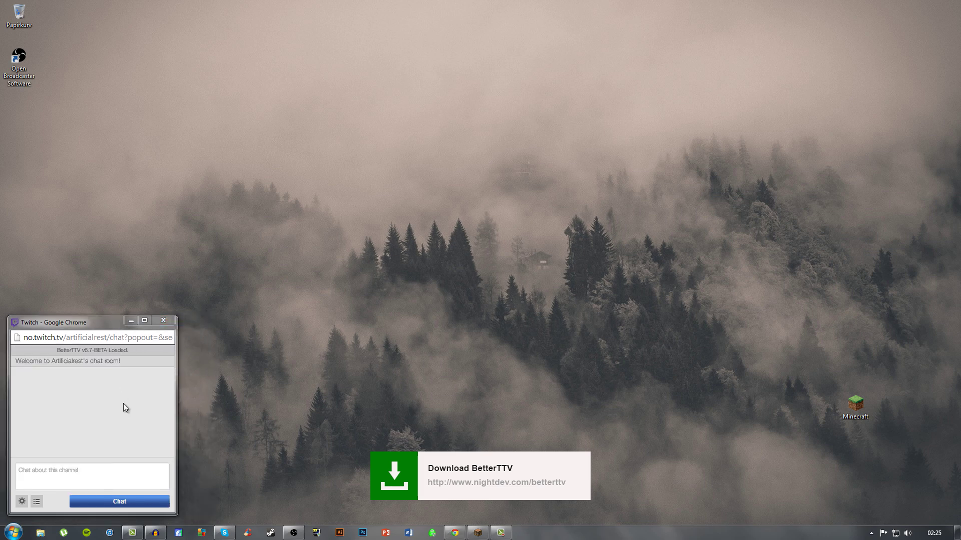
Launch OBS and add a default-named Game Capture source capturing Minecraft 1.6.4
left_click(294, 533)
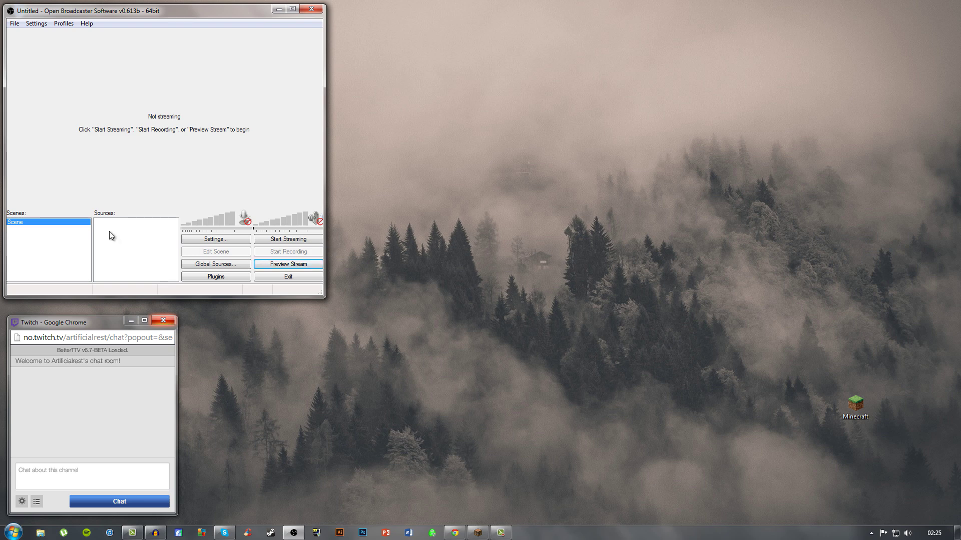
left_click_drag(118, 241, 168, 273)
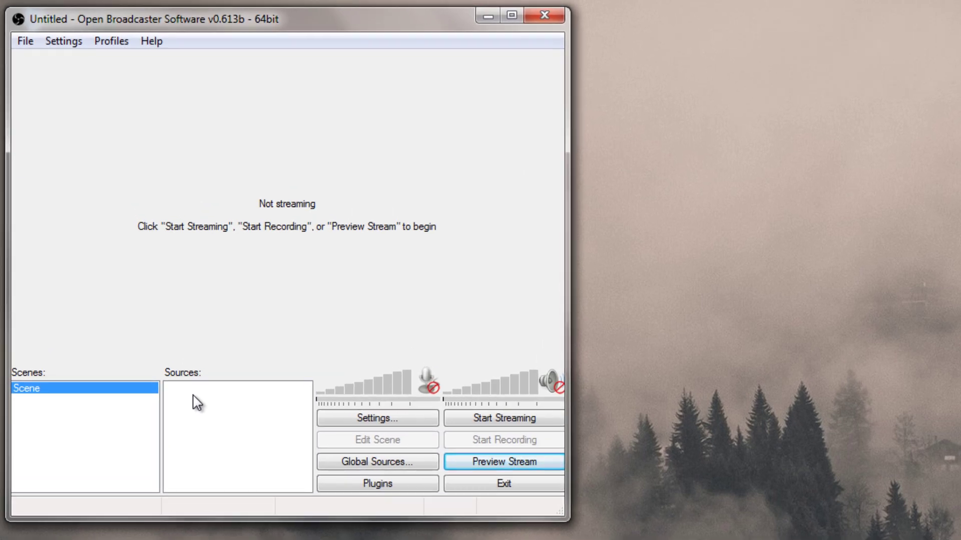
right_click(194, 396)
mouse_move(238, 406)
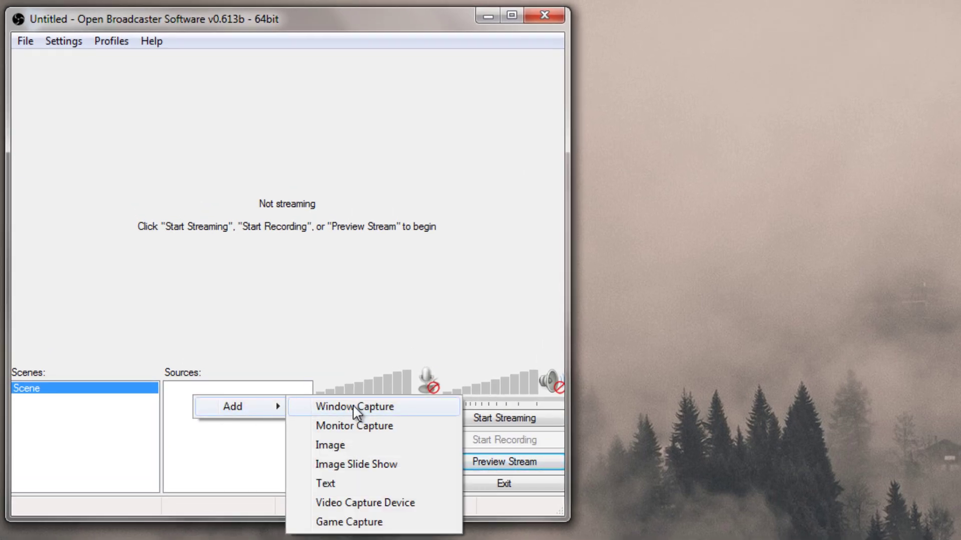
left_click(358, 523)
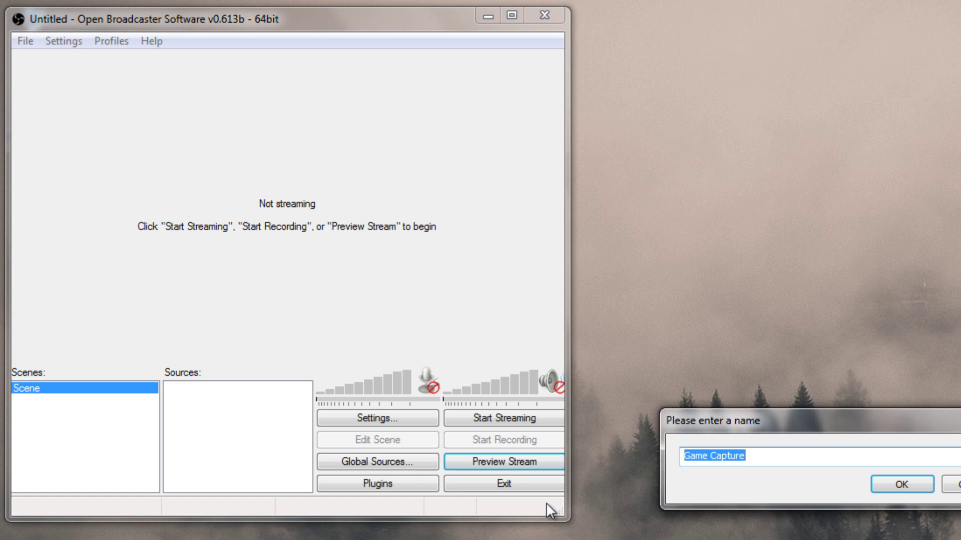
left_click(895, 487)
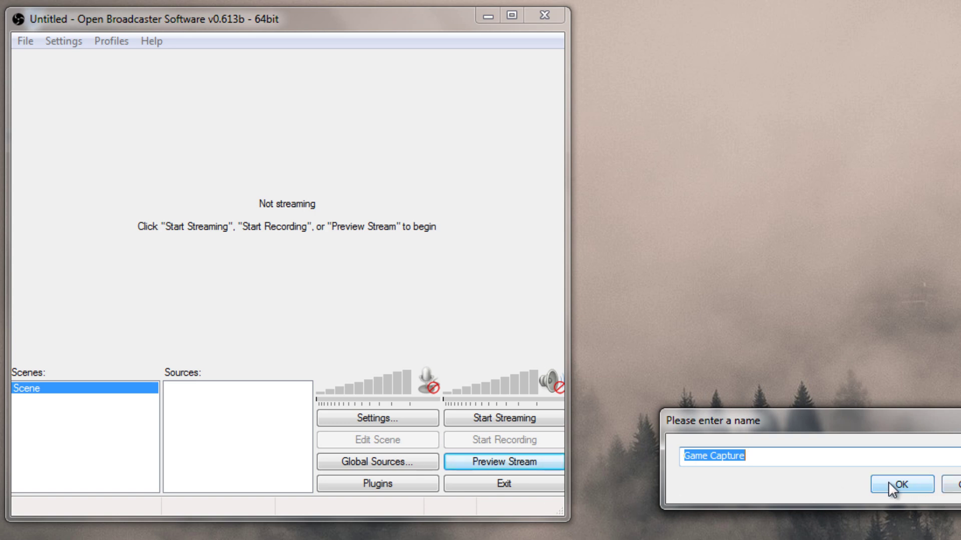
left_click(248, 114)
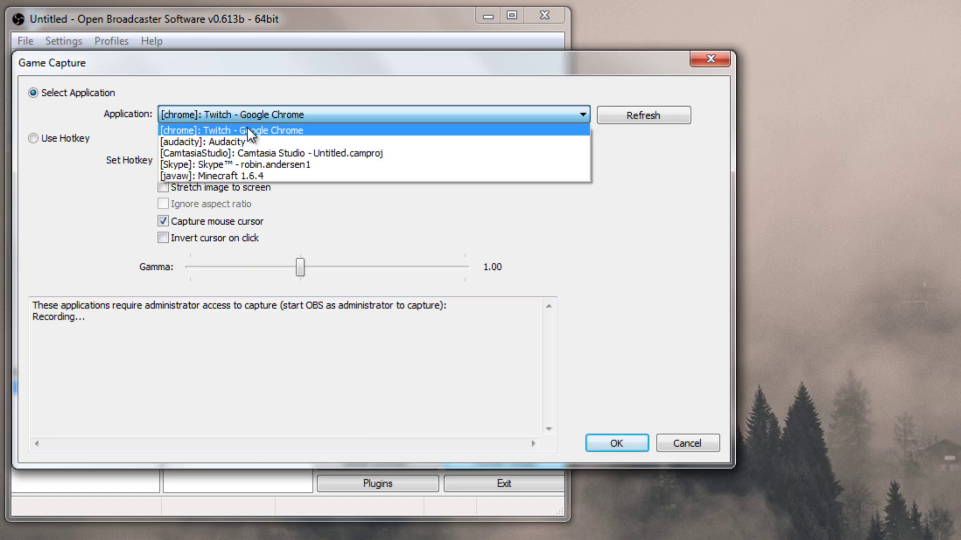
left_click(247, 176)
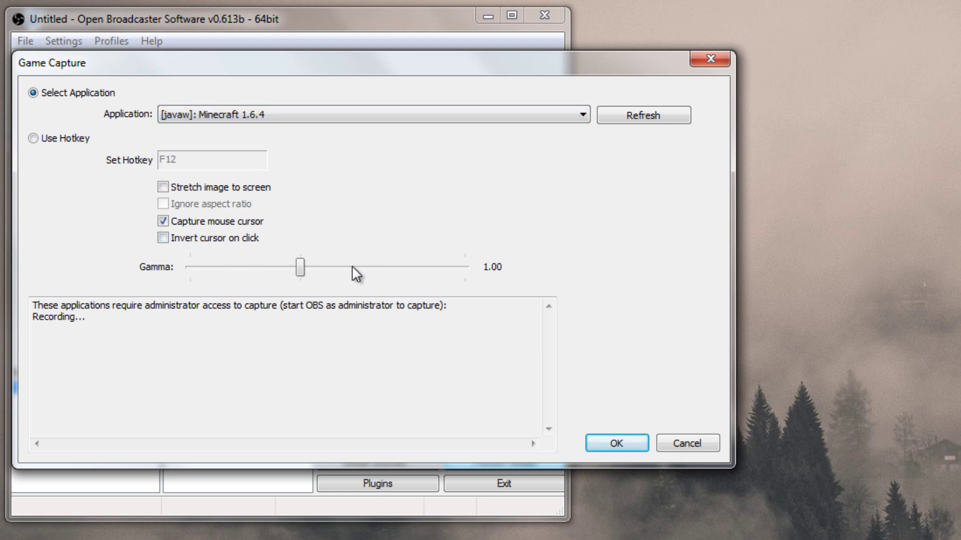
left_click(623, 440)
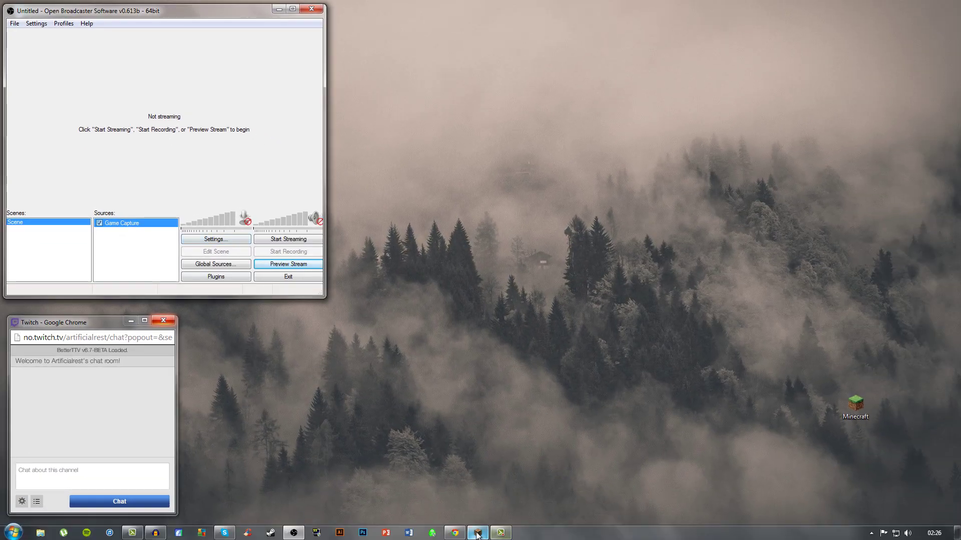
Start the OBS preview of Minecraft, testing it by opening and cancelling Singleplayer
left_click(477, 533)
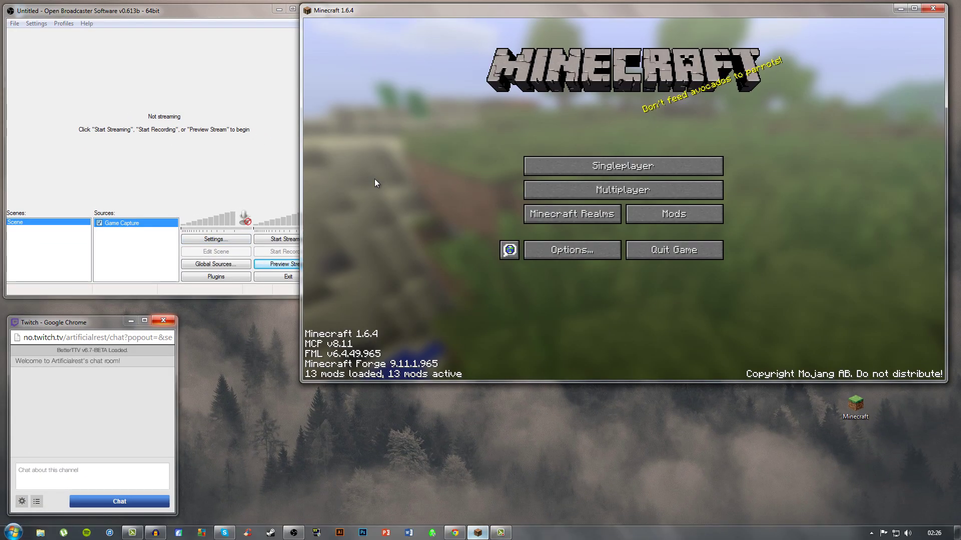
left_click(167, 133)
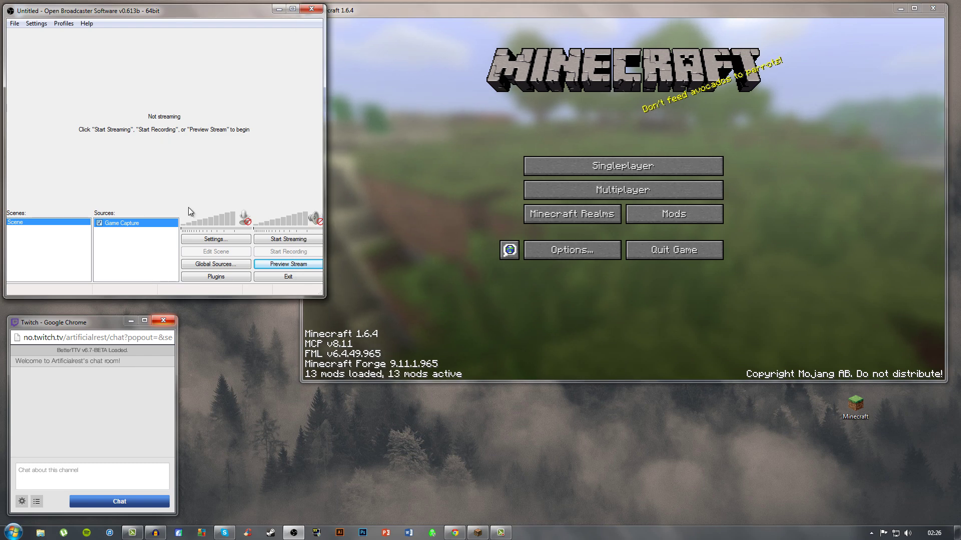
left_click(275, 266)
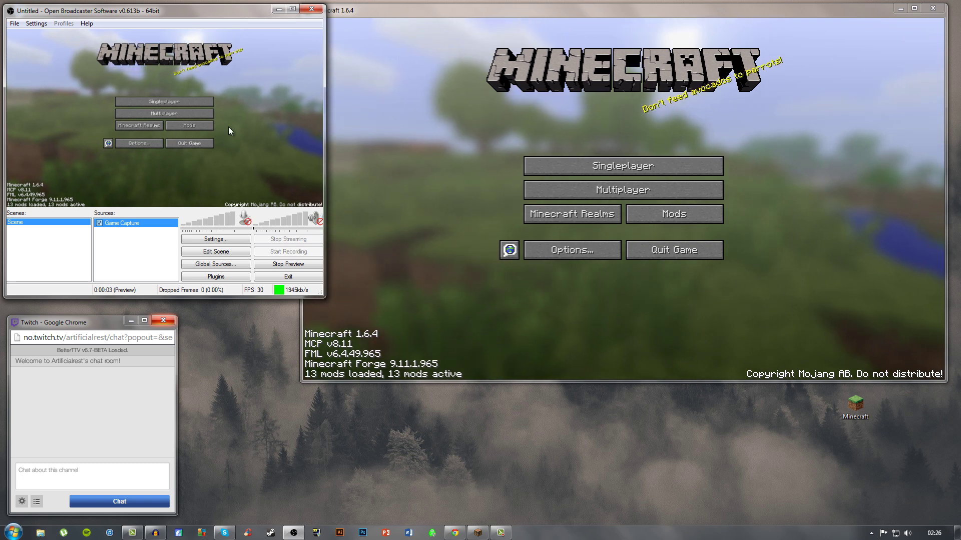
left_click(483, 163)
left_click(583, 167)
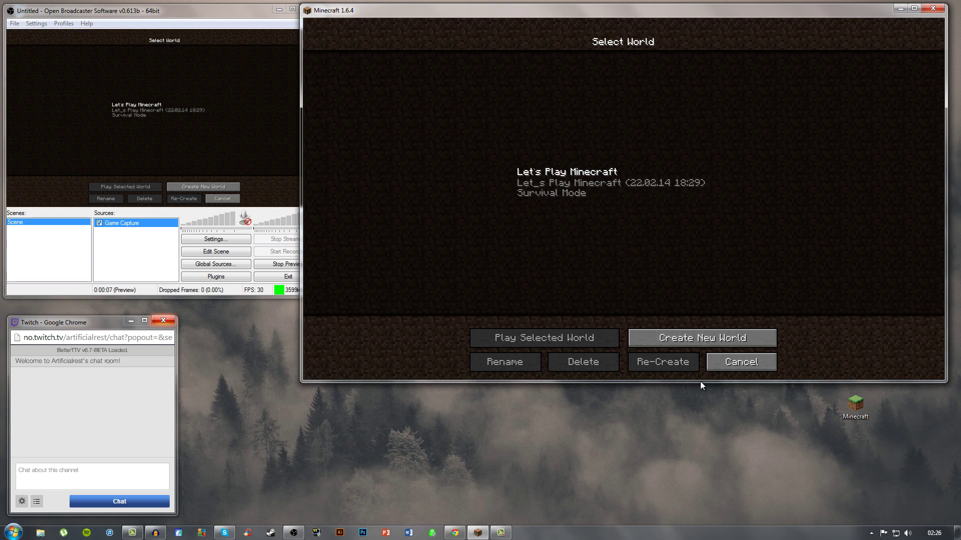
left_click(729, 364)
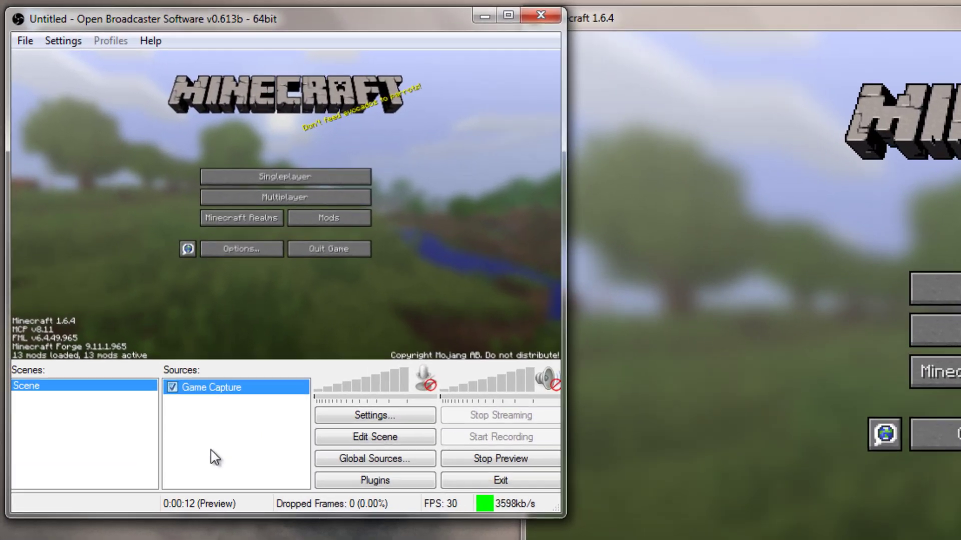
Add a default-named Window Capture source targeting the 'Twitch - Google Chrome' window
right_click(123, 257)
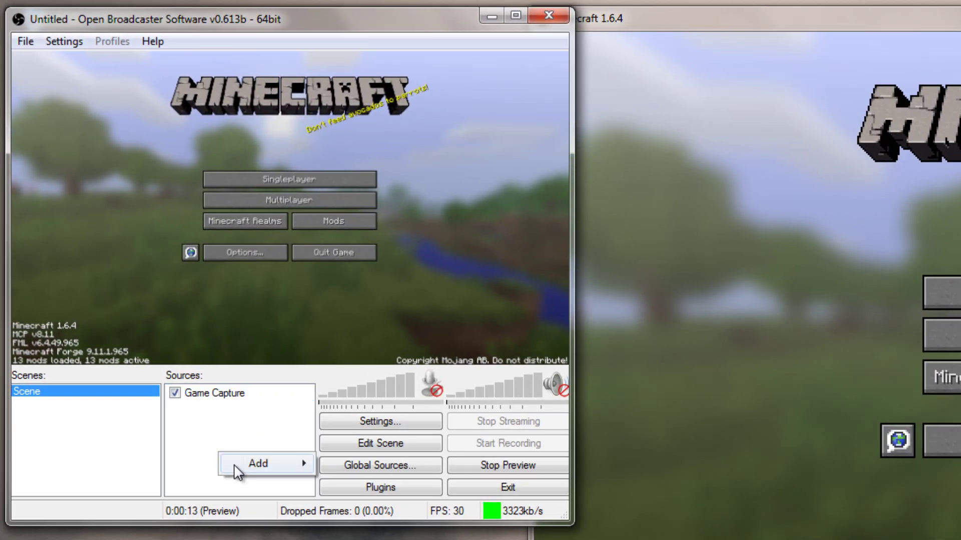
mouse_move(258, 463)
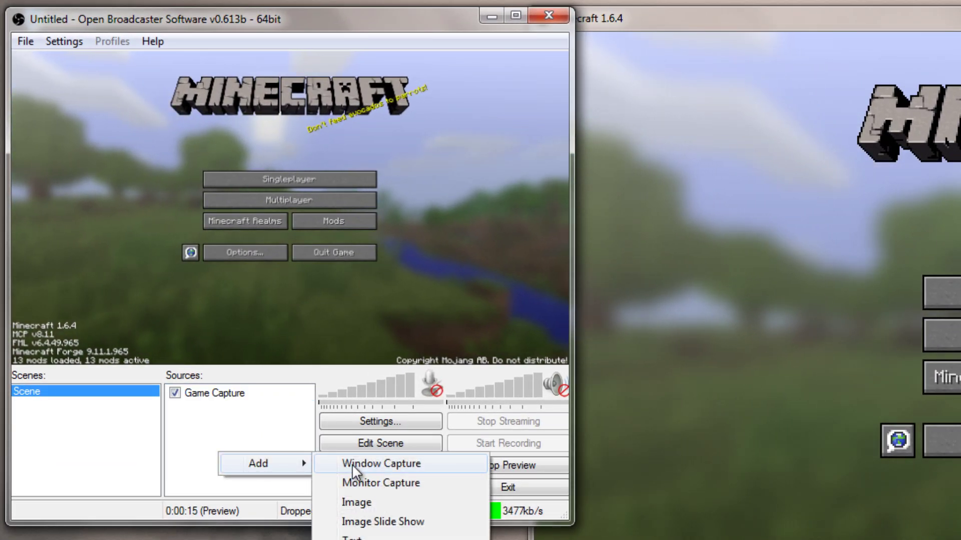
left_click(352, 464)
left_click(763, 417)
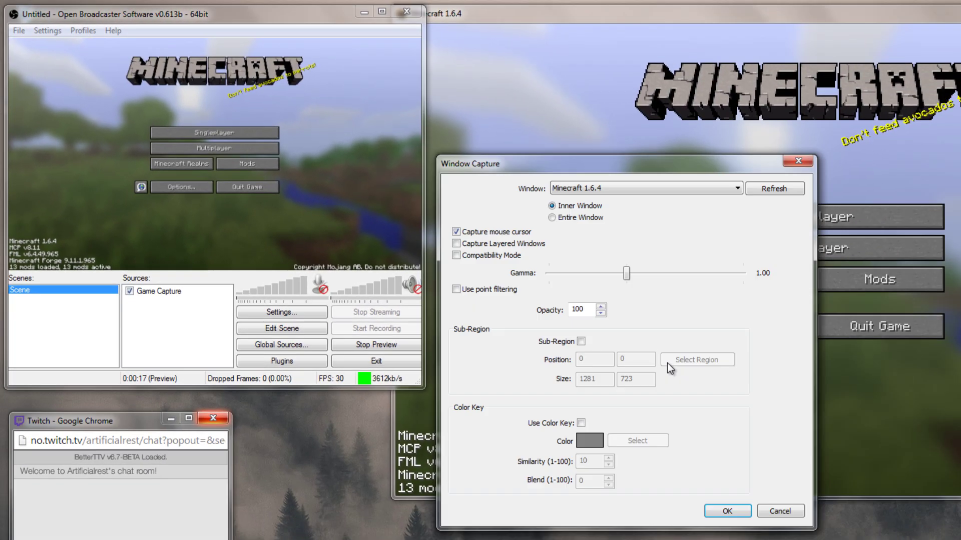
left_click(588, 184)
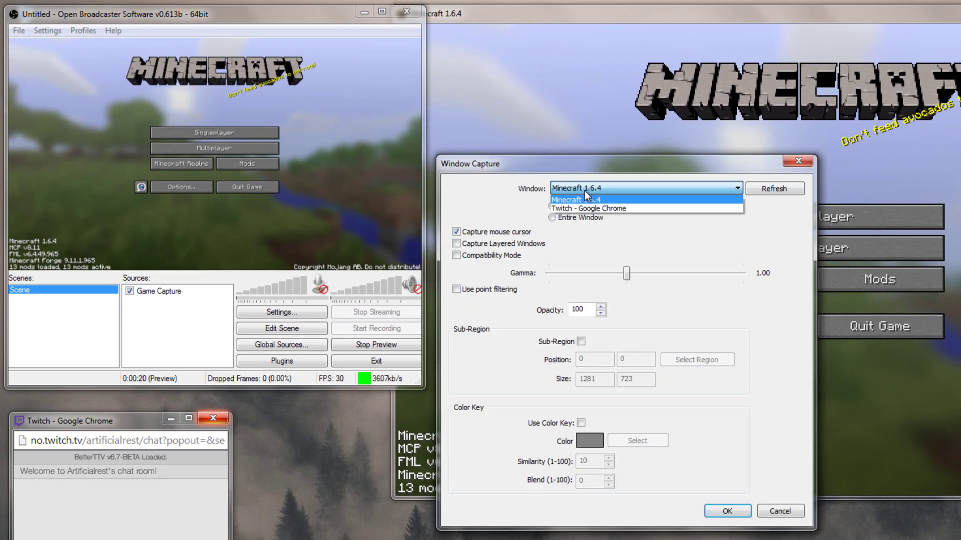
left_click(587, 208)
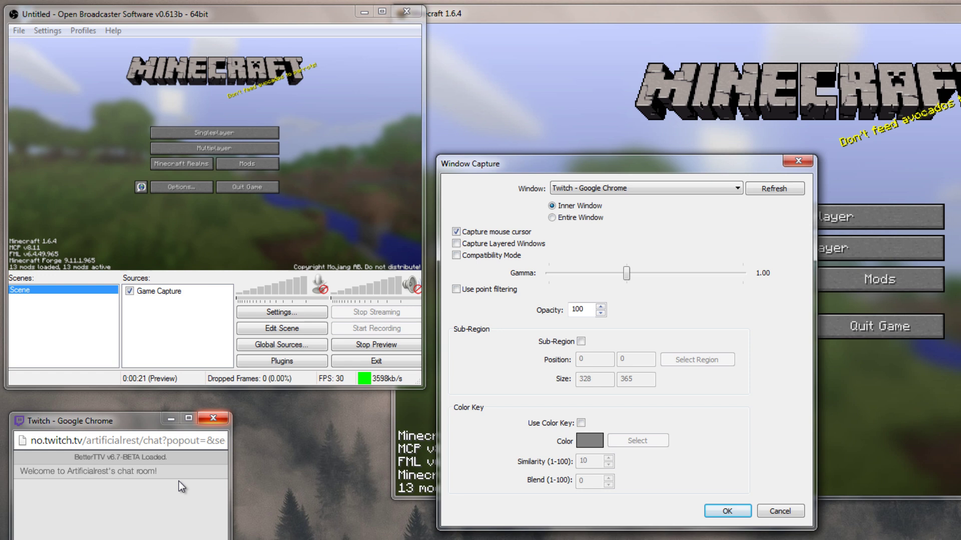
left_click(664, 472)
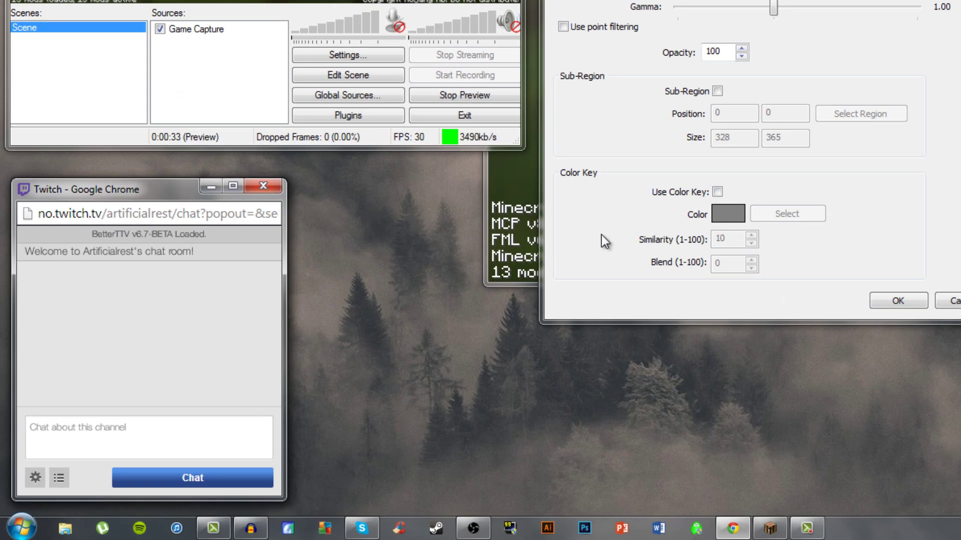
Switch the Twitch chat to a black background in its chat settings
left_click(34, 478)
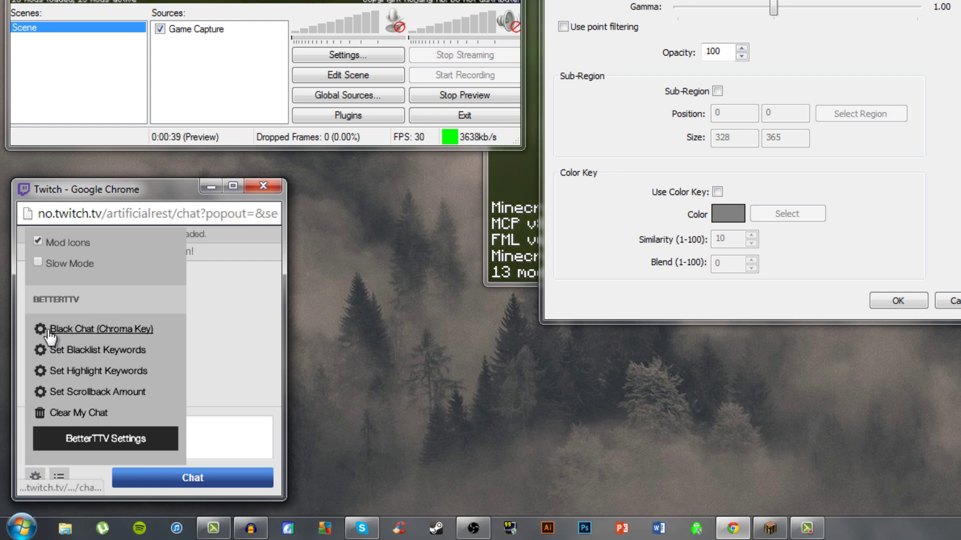
left_click(129, 331)
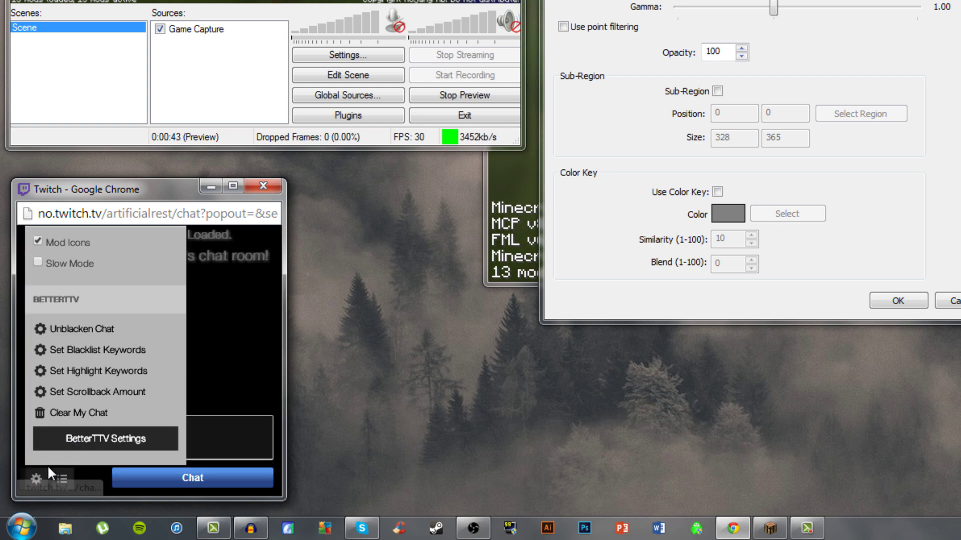
left_click(36, 479)
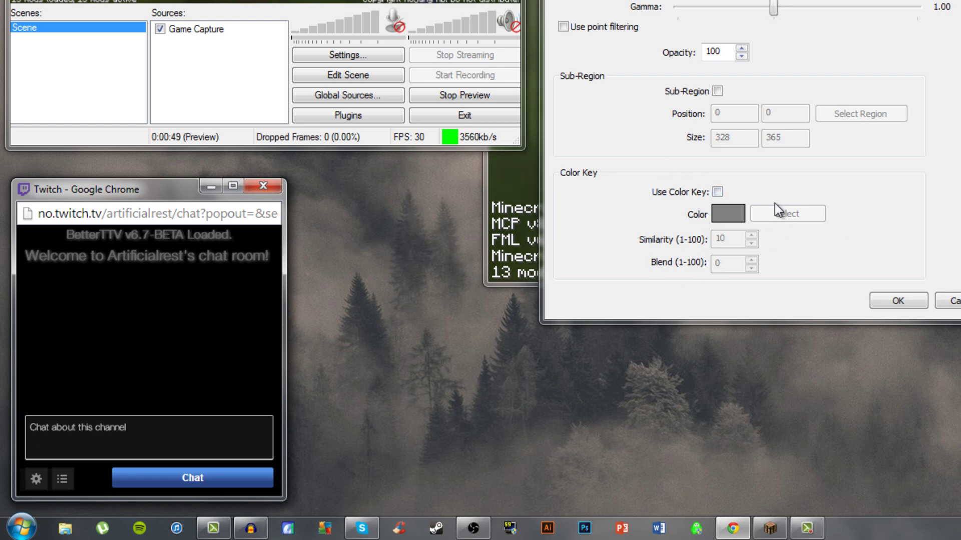
Enable Use Color Key with black sampled from the chat background, then confirm
left_click(718, 192)
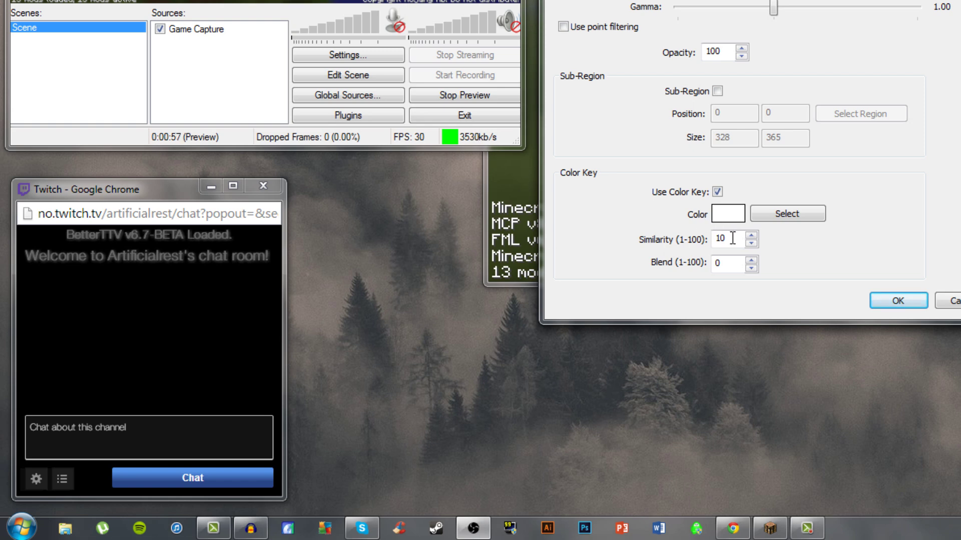
left_click(791, 210)
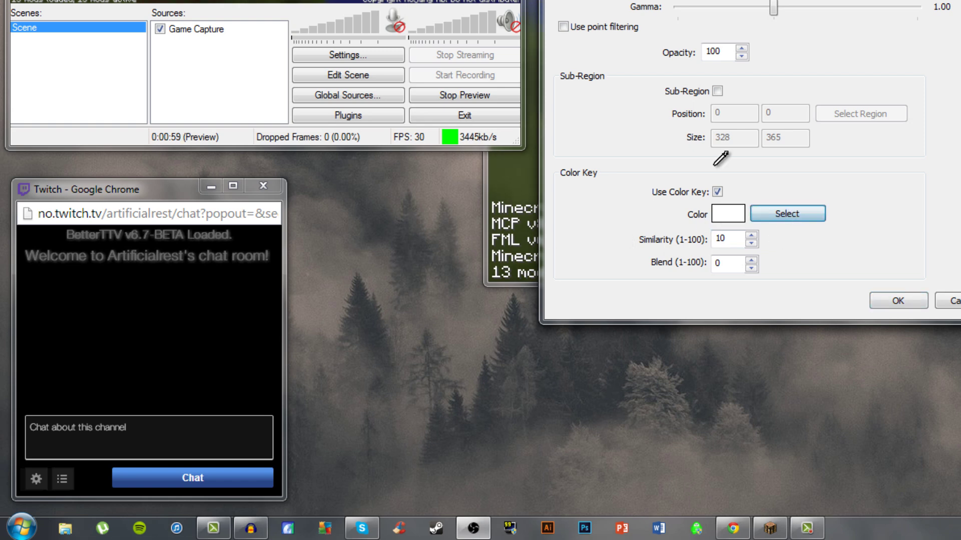
left_click(184, 339)
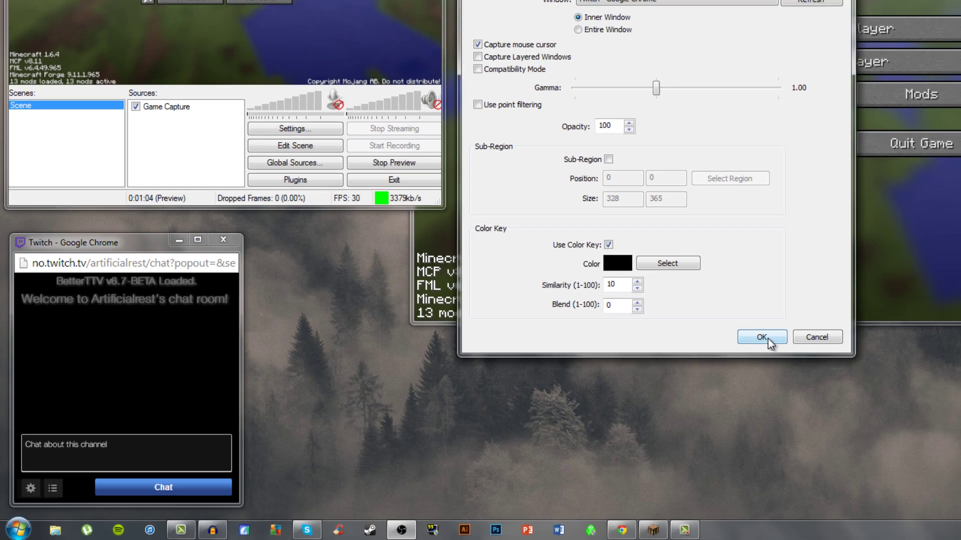
left_click(768, 338)
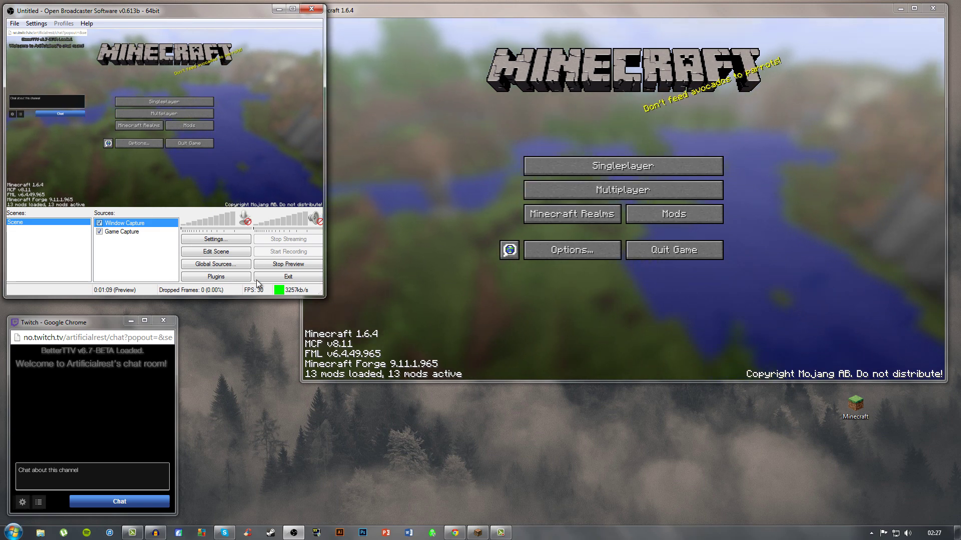
Enable Sub-Region in the chat Window Capture properties and start selecting the region
right_click(136, 223)
left_click(135, 294)
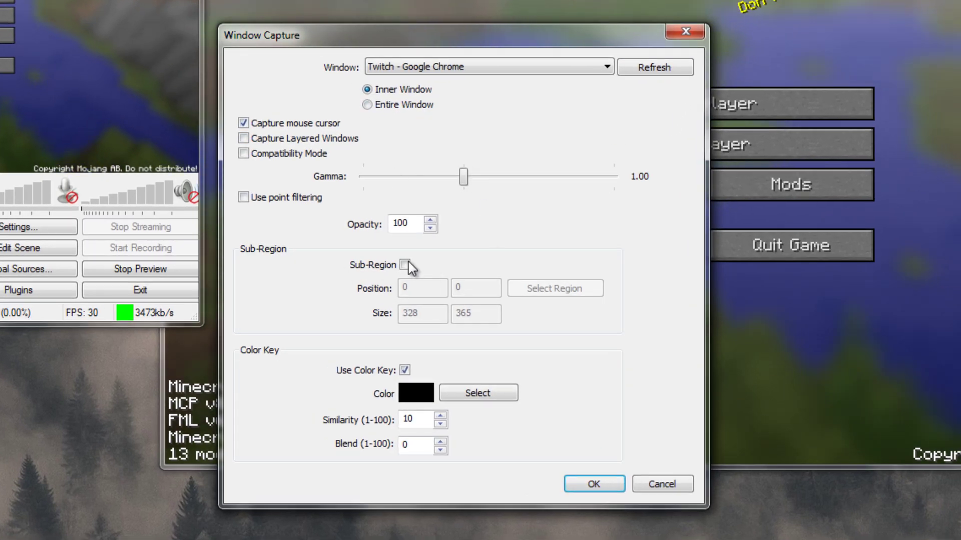
left_click(405, 266)
left_click(555, 289)
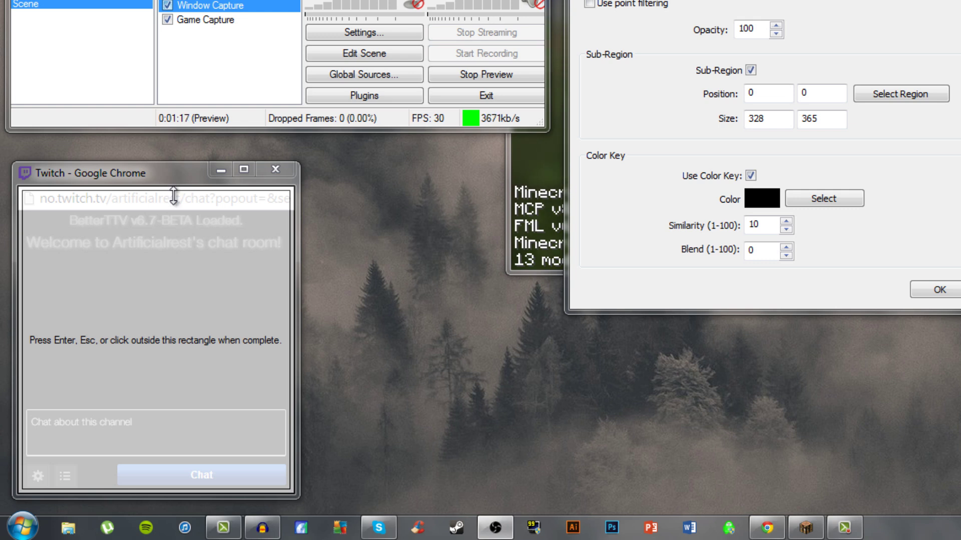
Crop between the welcome header and chat box, enlarging the chat window to refine it
left_click_drag(173, 196, 168, 256)
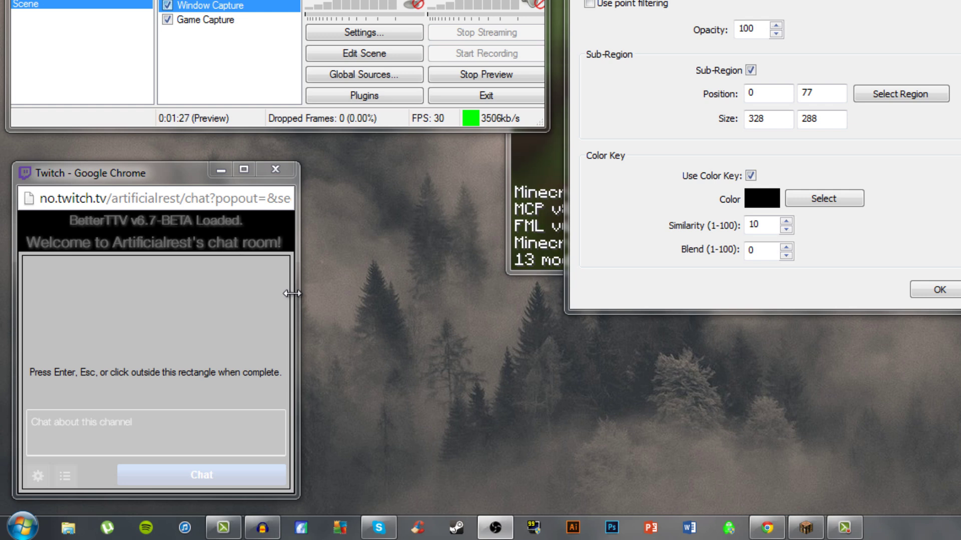
left_click_drag(292, 294, 296, 291)
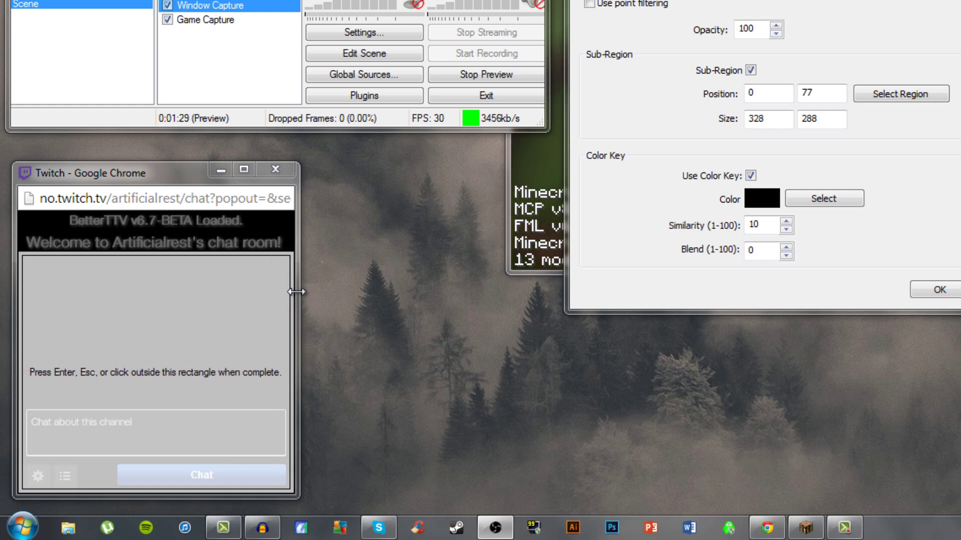
left_click_drag(100, 490, 114, 404)
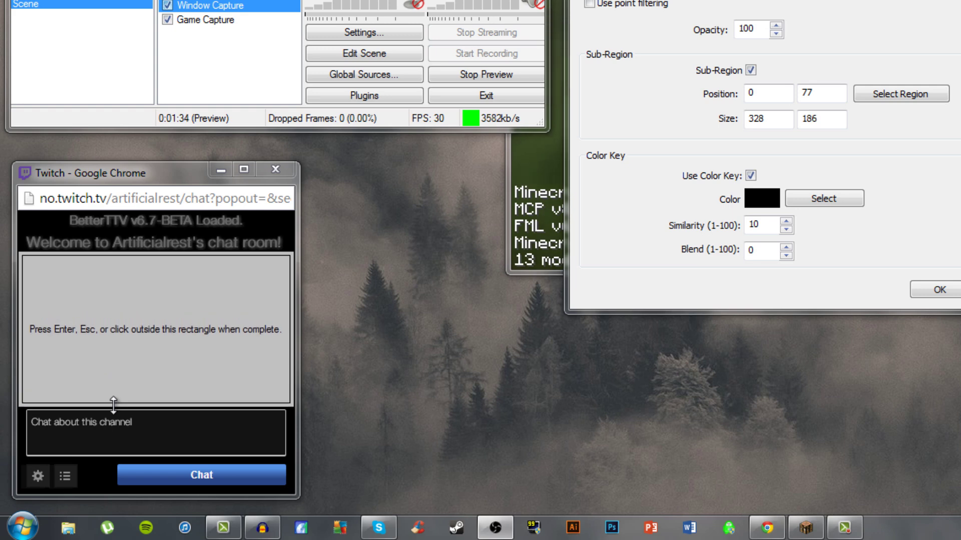
left_click(171, 156)
mouse_move(177, 162)
left_mouse_down()
mouse_move(177, 67)
mouse_move(175, 76)
left_mouse_up()
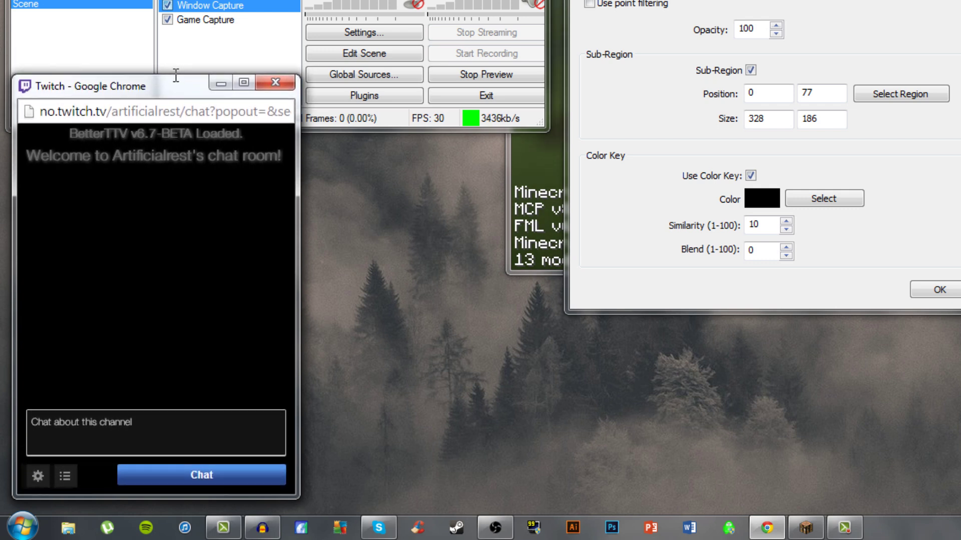
left_click(900, 95)
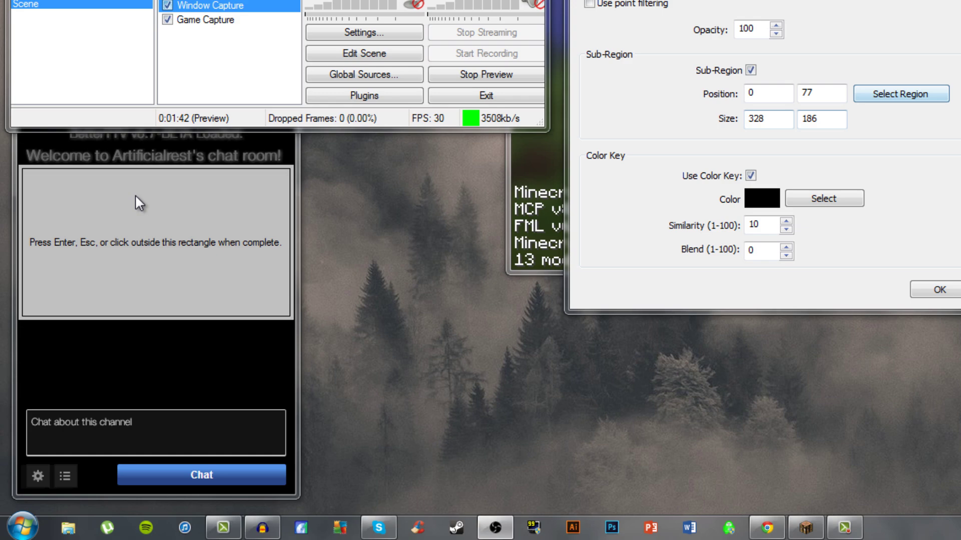
left_click_drag(142, 319, 133, 399)
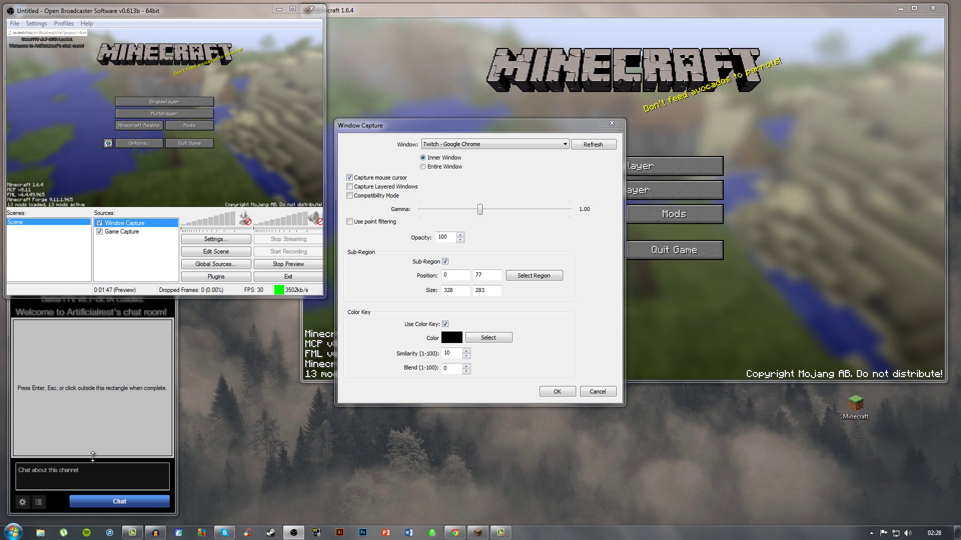
Finalize the 328×287 sub-region starting 77 pixels down, then refocus the chat window
left_click_drag(93, 456, 93, 458)
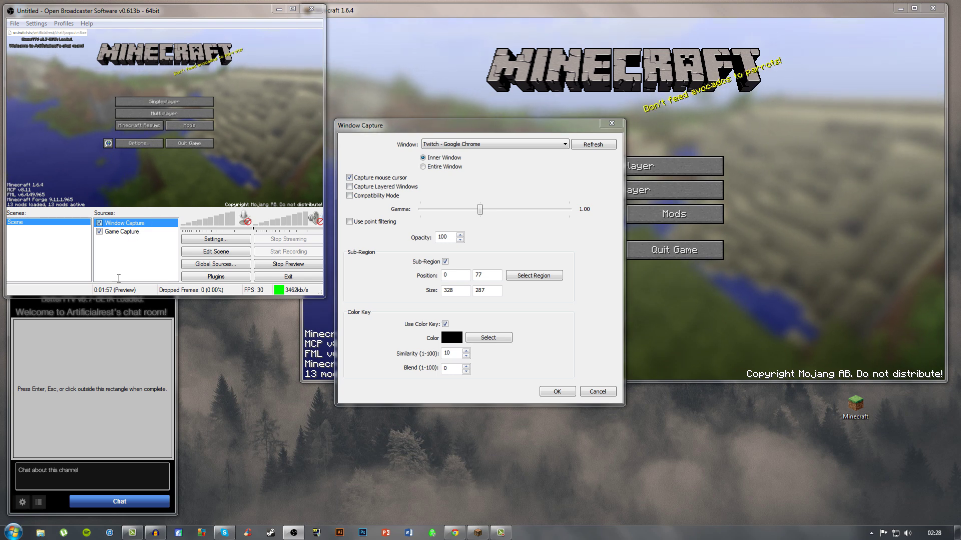
left_click(551, 393)
left_click(554, 393)
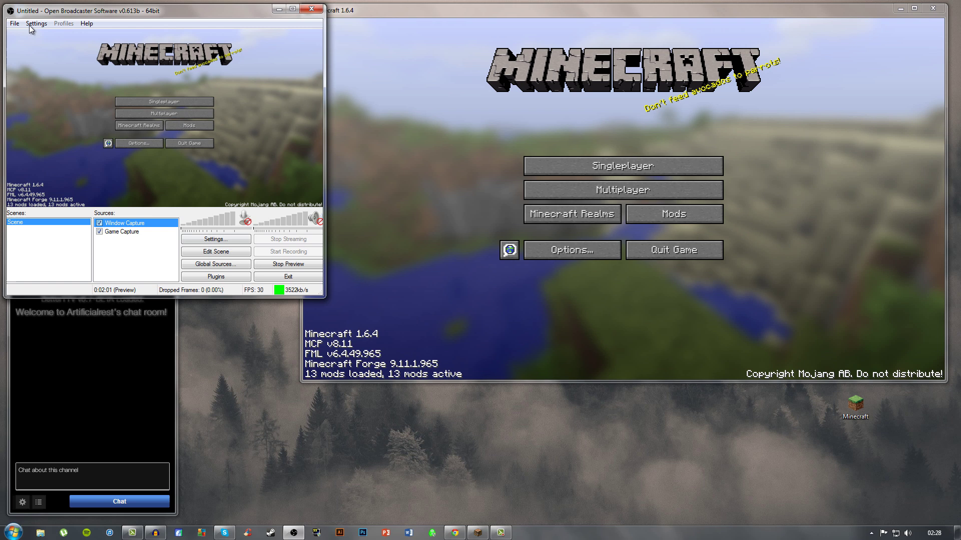
left_click(85, 468)
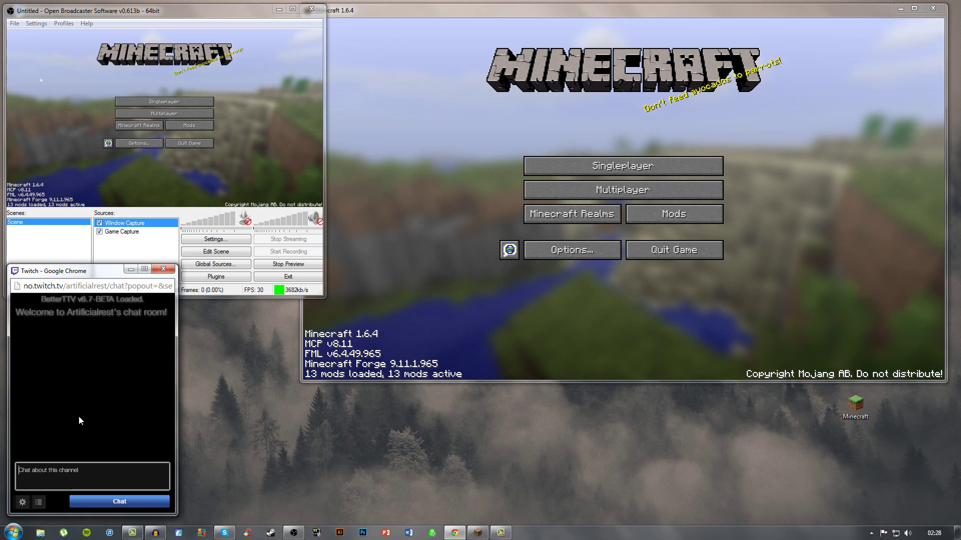
Post 'I know this effect looks great.' in chat and check it in Fullscreen Preview Mode
type("I know this")
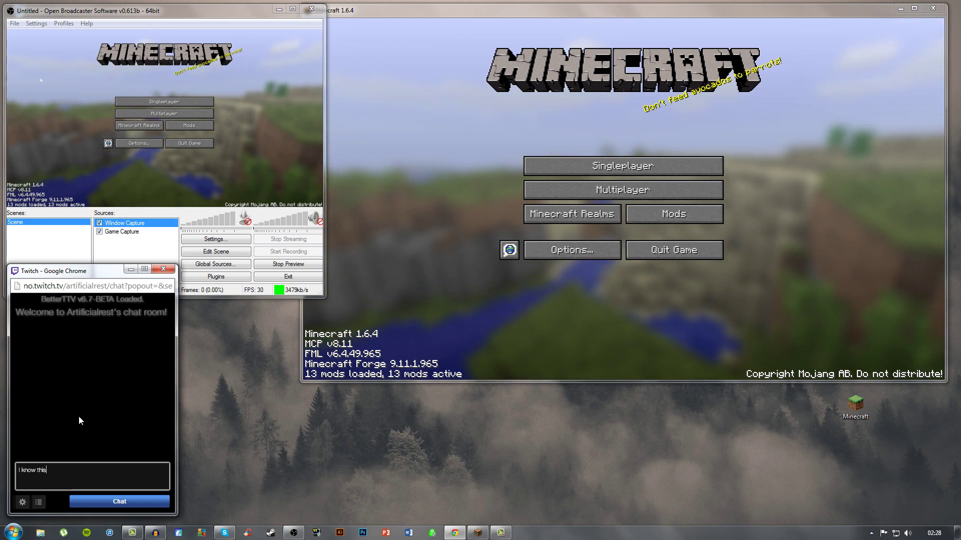
type(" ef")
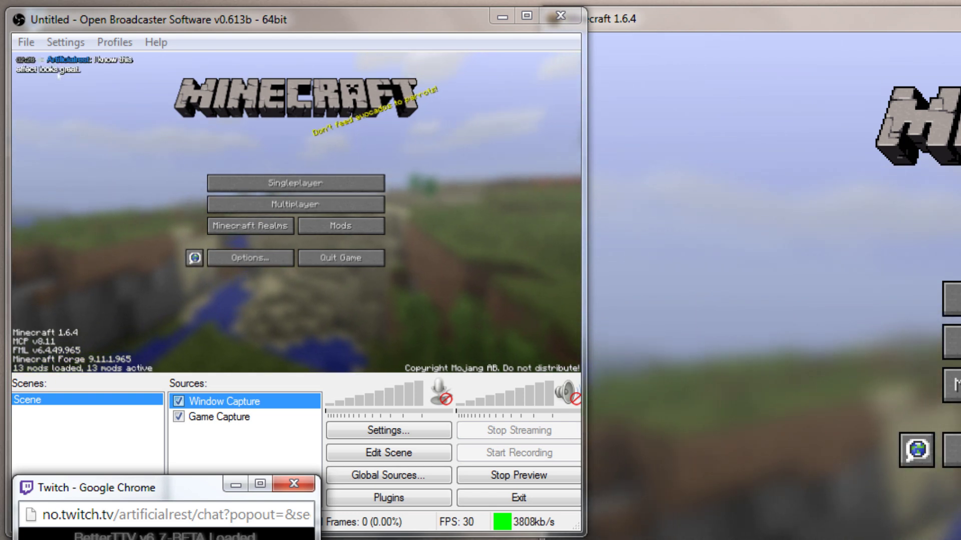
right_click(290, 174)
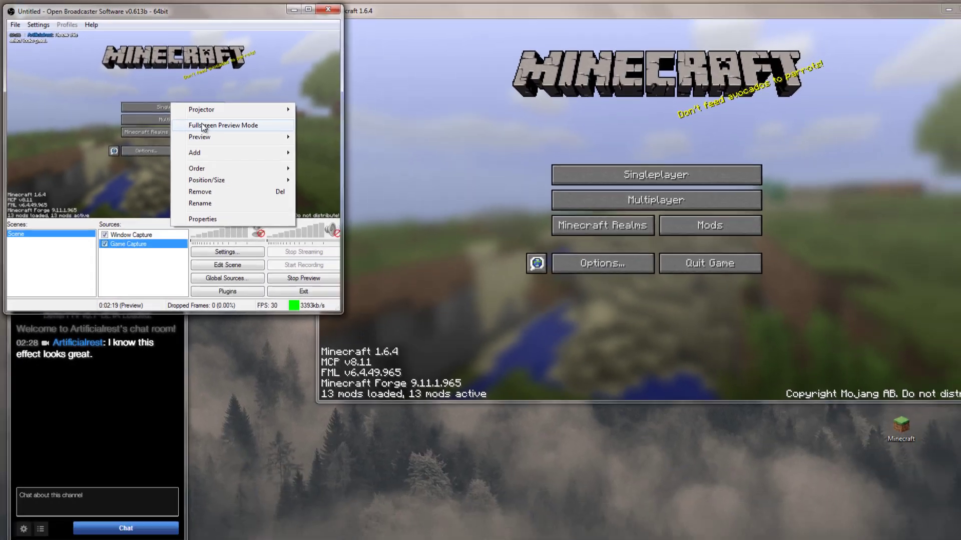
left_click(202, 125)
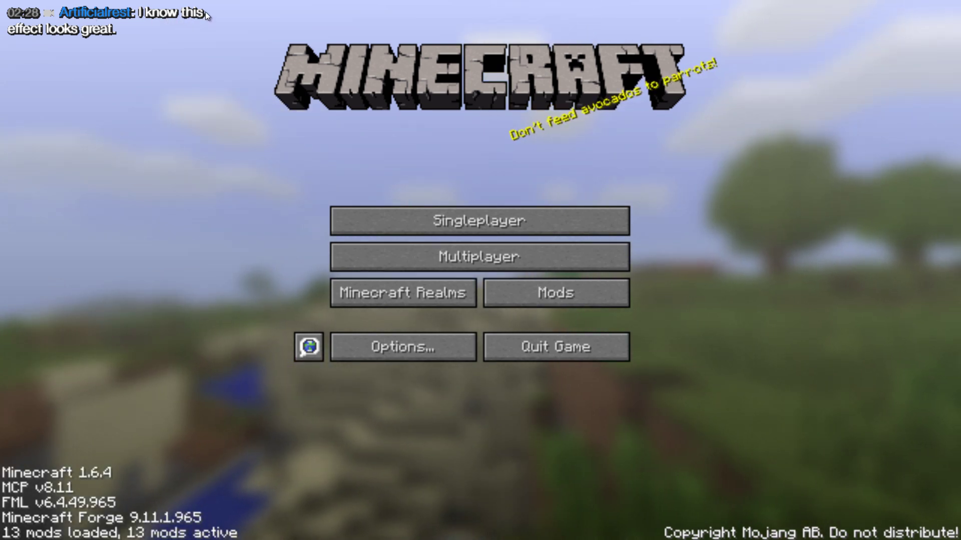
key("F11")
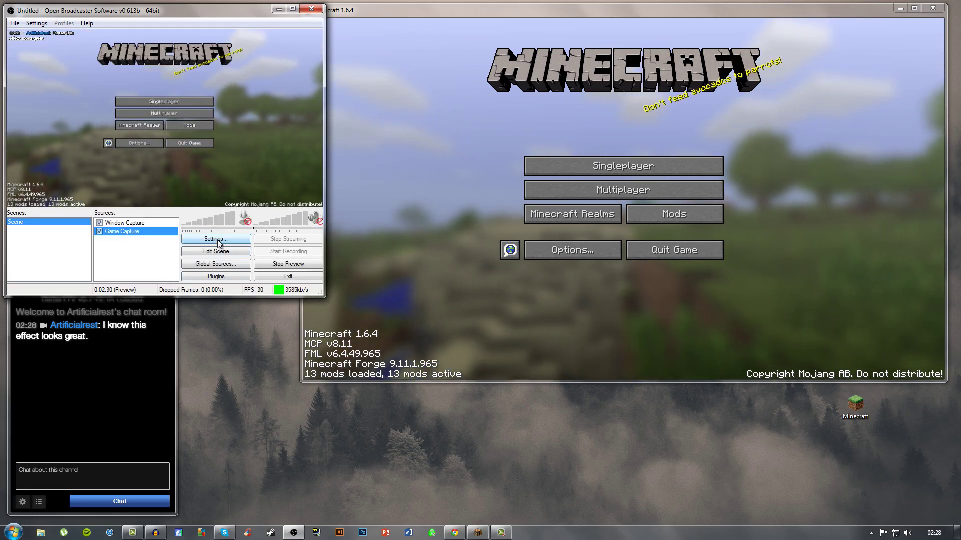
Give the chat Window Capture gamma 0.50 and colour-key similarity 60, and apply
right_click(152, 223)
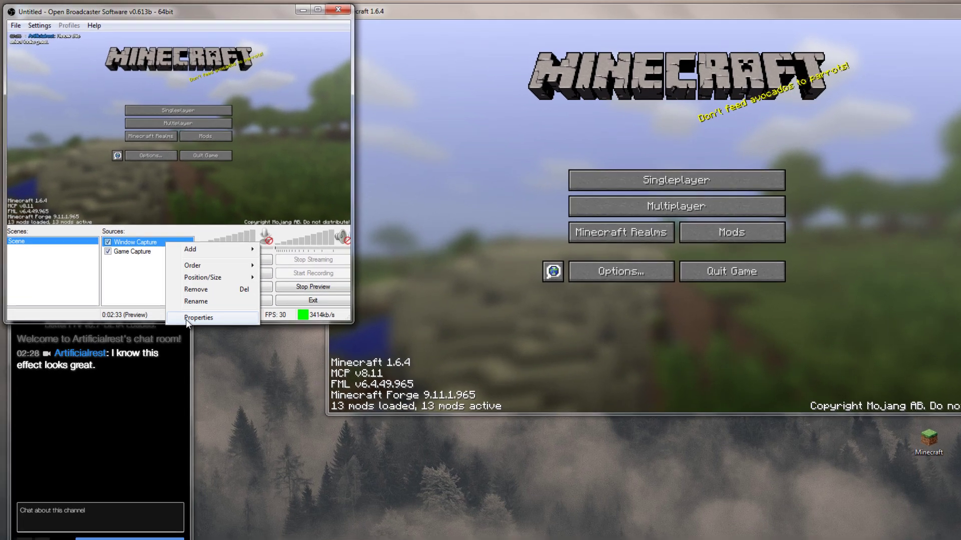
left_click(183, 292)
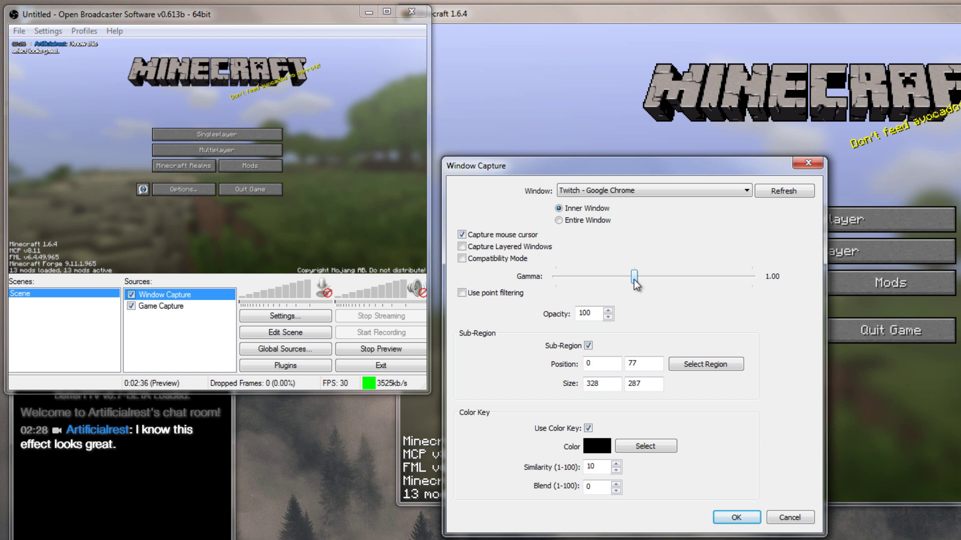
left_click_drag(634, 276, 506, 276)
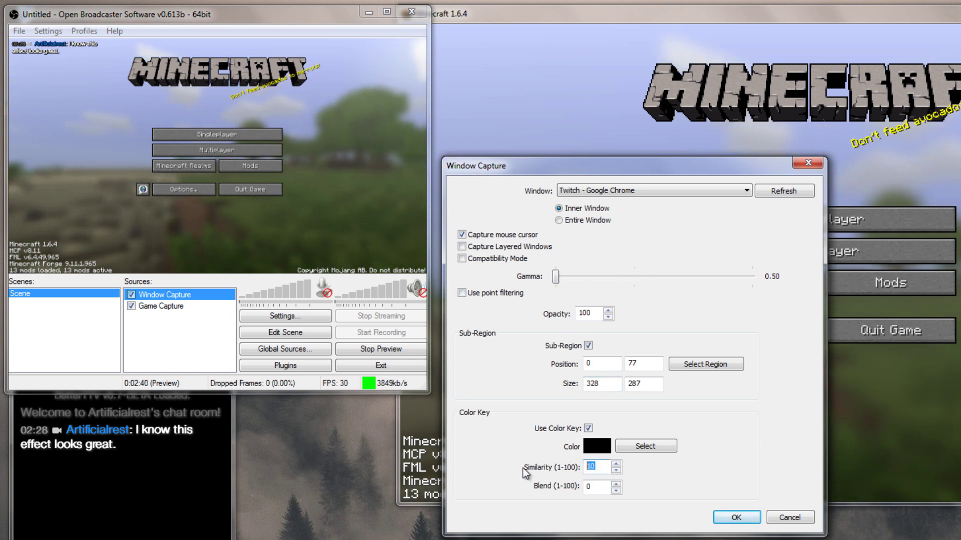
type("100")
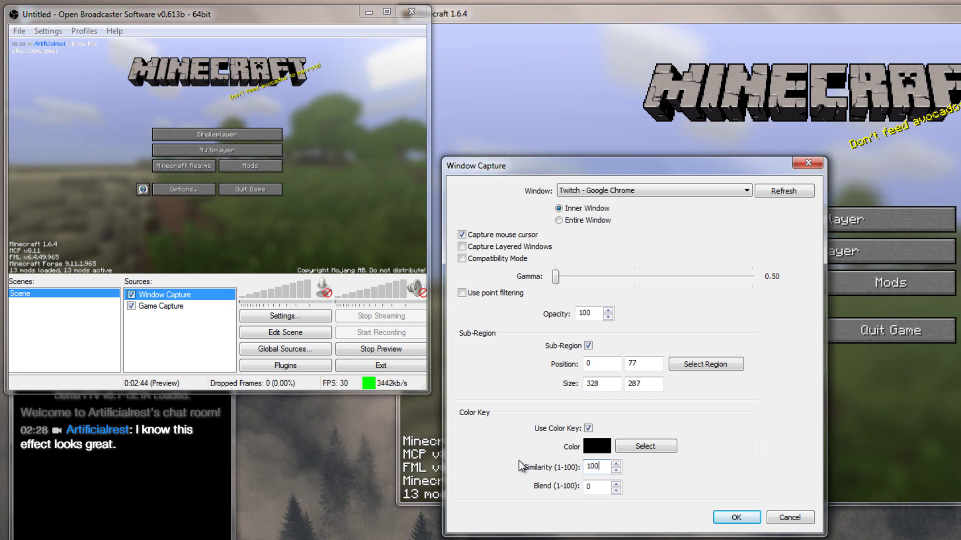
key("BackSpace")
key("BackSpace")
key("BackSpace")
type("75")
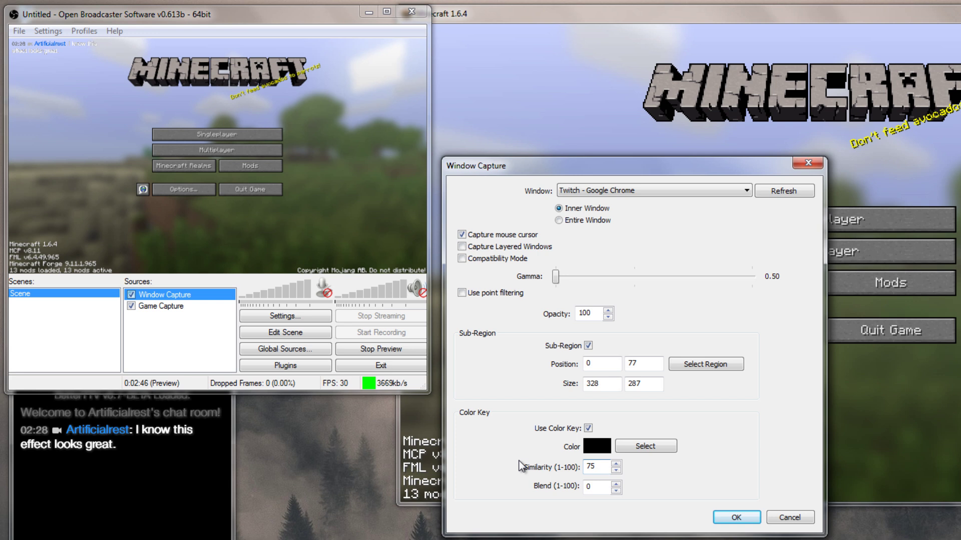
key("BackSpace")
key("BackSpace")
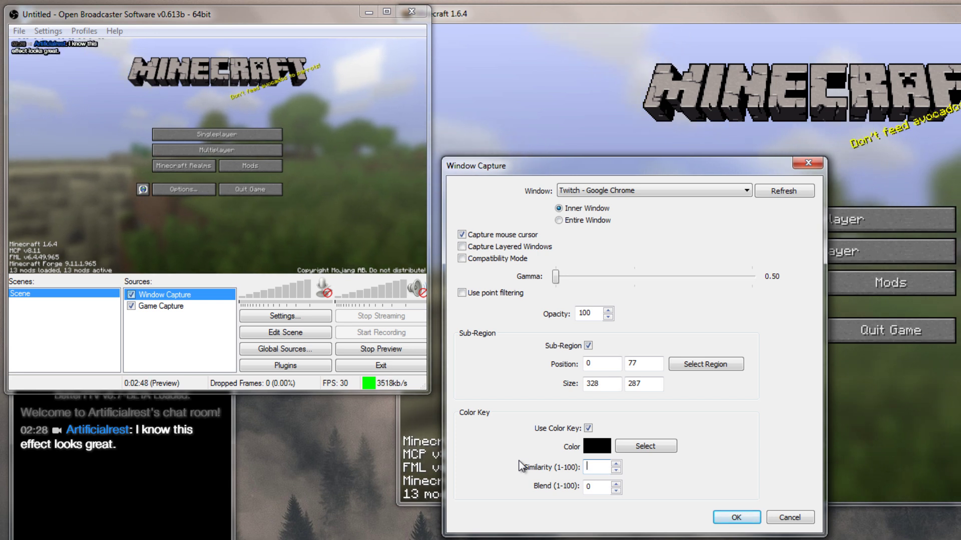
type("60")
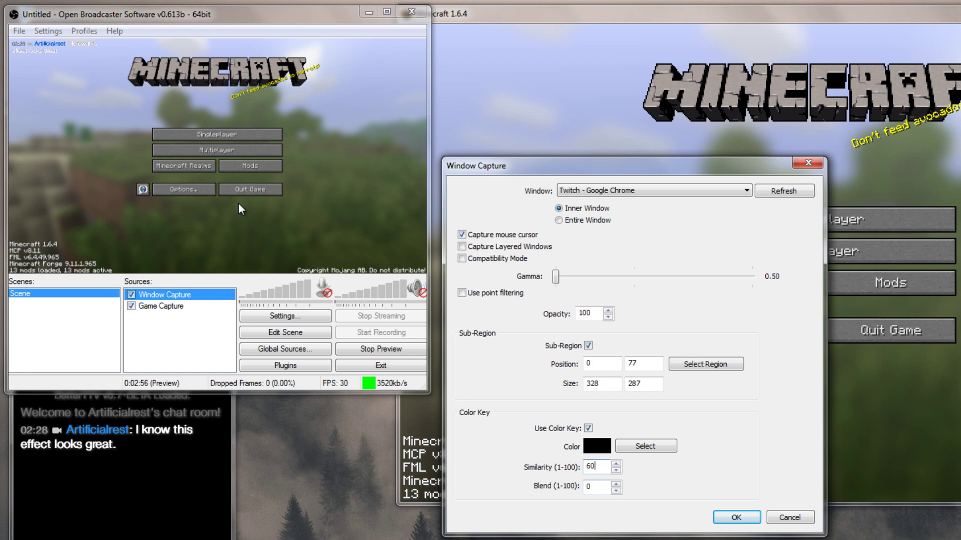
left_click(723, 516)
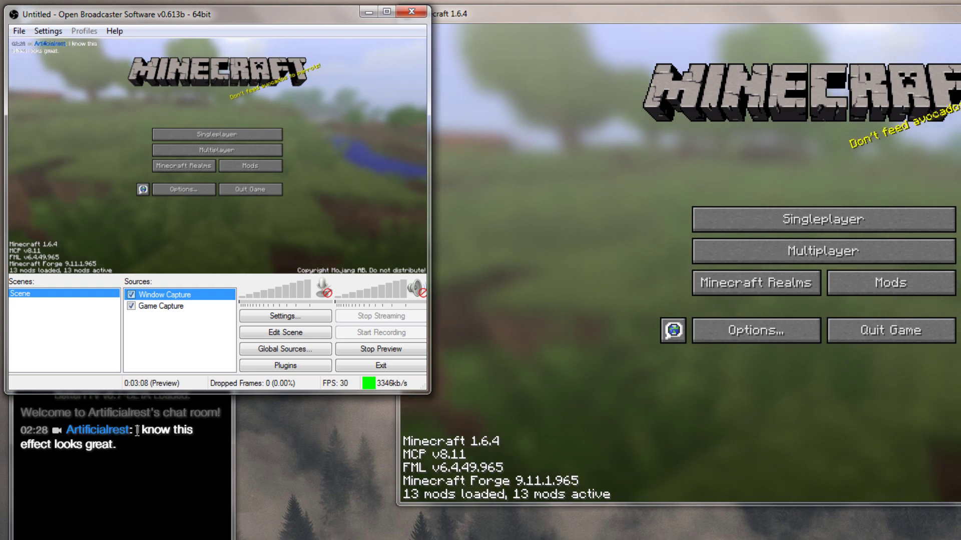
Copy the posted message and resend it three times to stack it in the overlay
left_click_drag(135, 430, 115, 536)
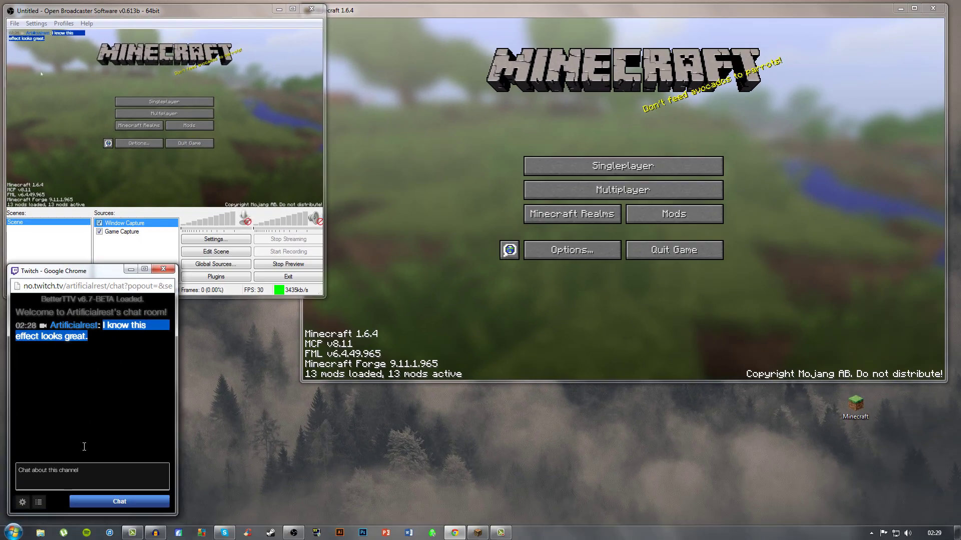
key("ctrl+c")
left_click(87, 470)
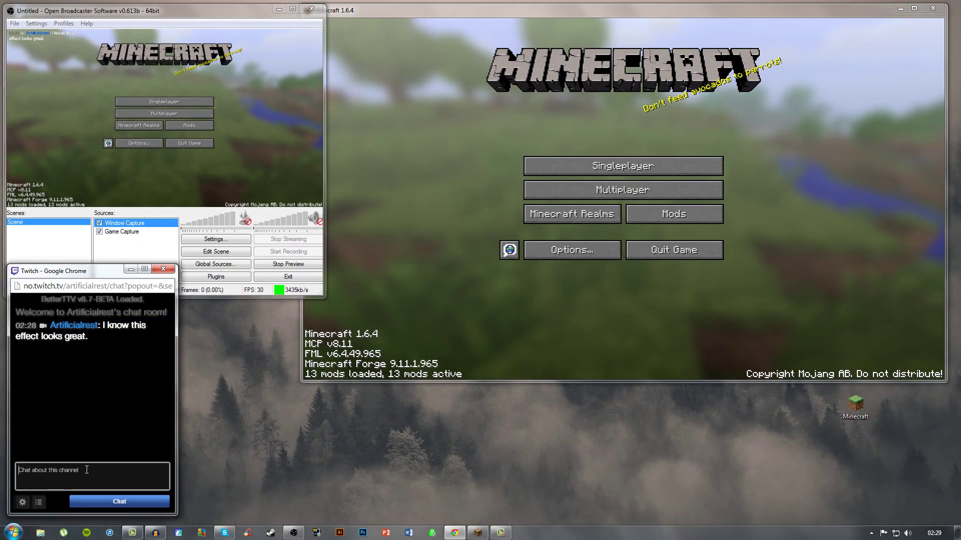
key("ctrl+v")
key("Return")
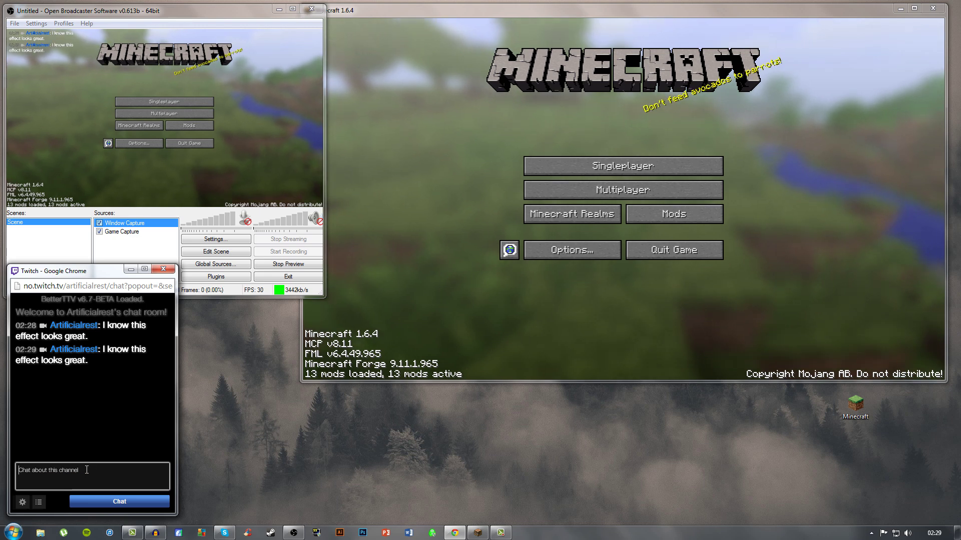
key("ctrl+v")
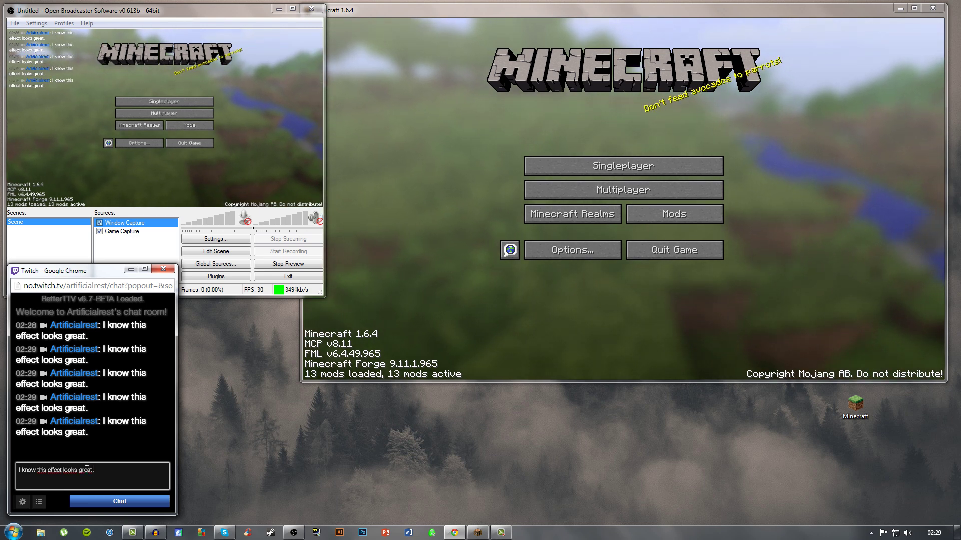
key("Return")
key("ctrl+v")
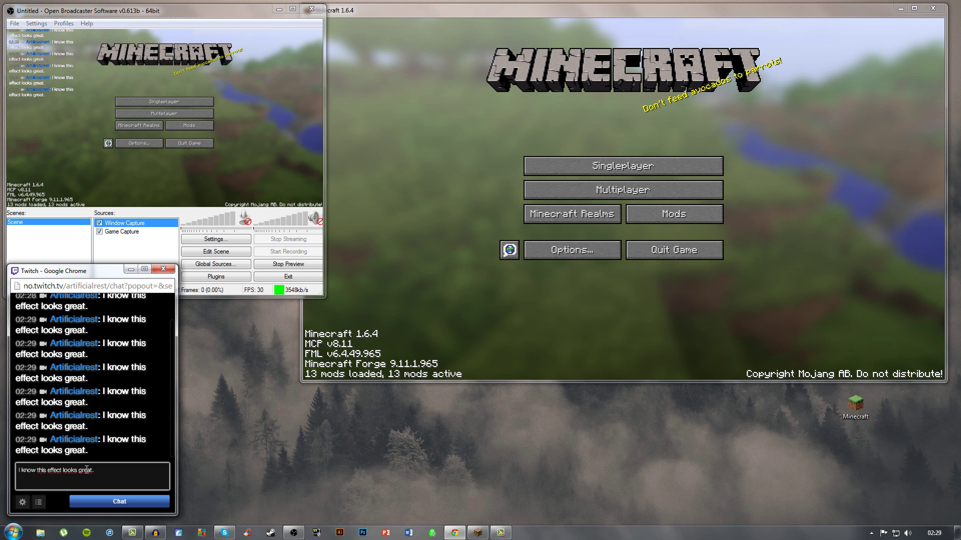
key("Return")
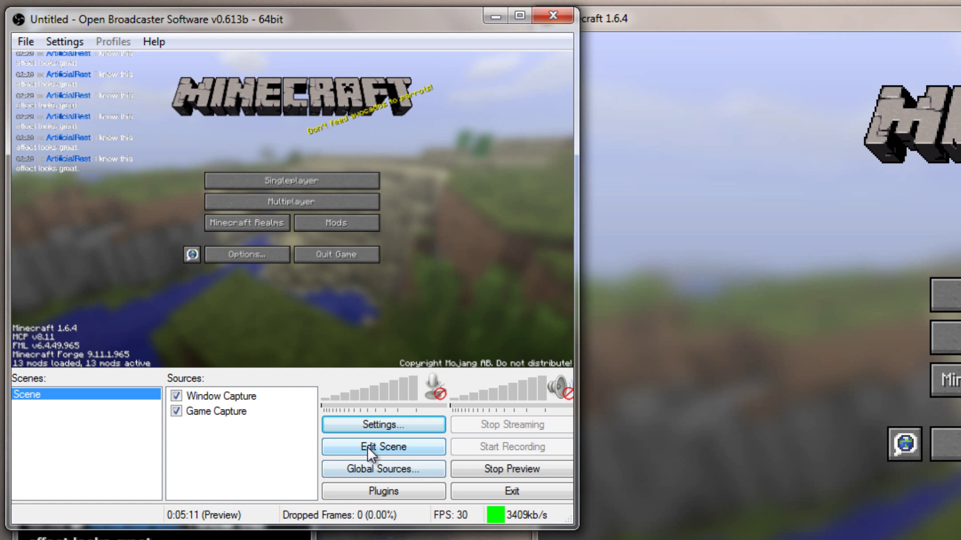
With scene editing on, move the chat overlay to the right side and stretch its top edge up
left_click(370, 447)
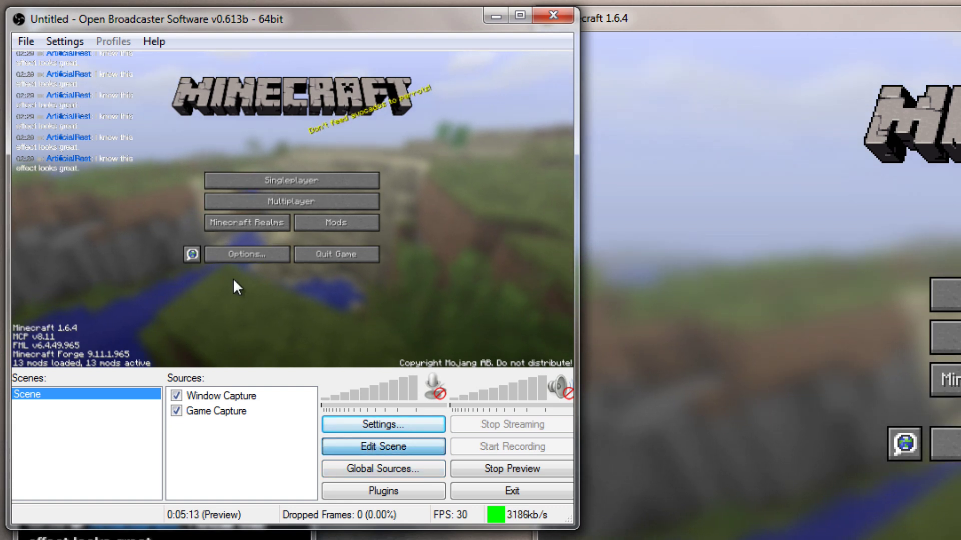
left_click(110, 139)
left_click(256, 153)
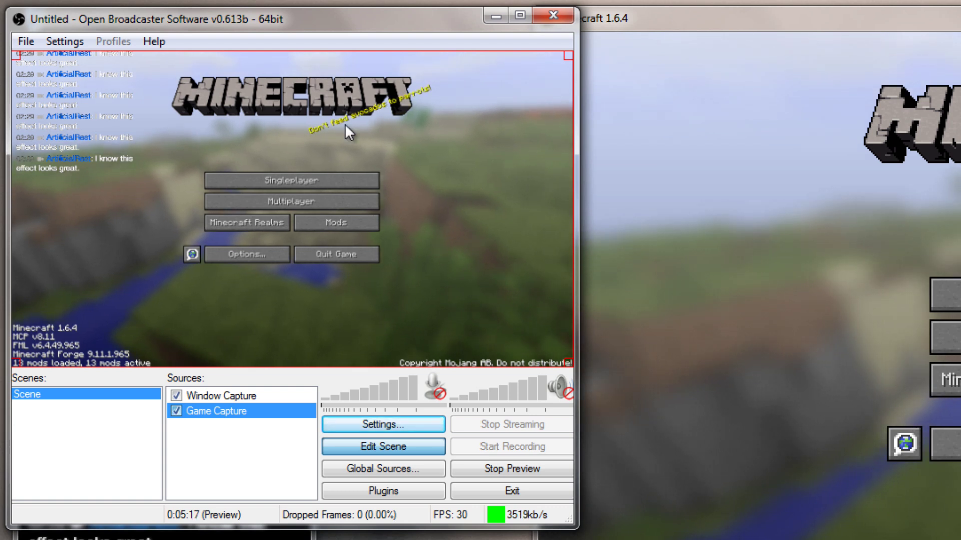
left_click(98, 117)
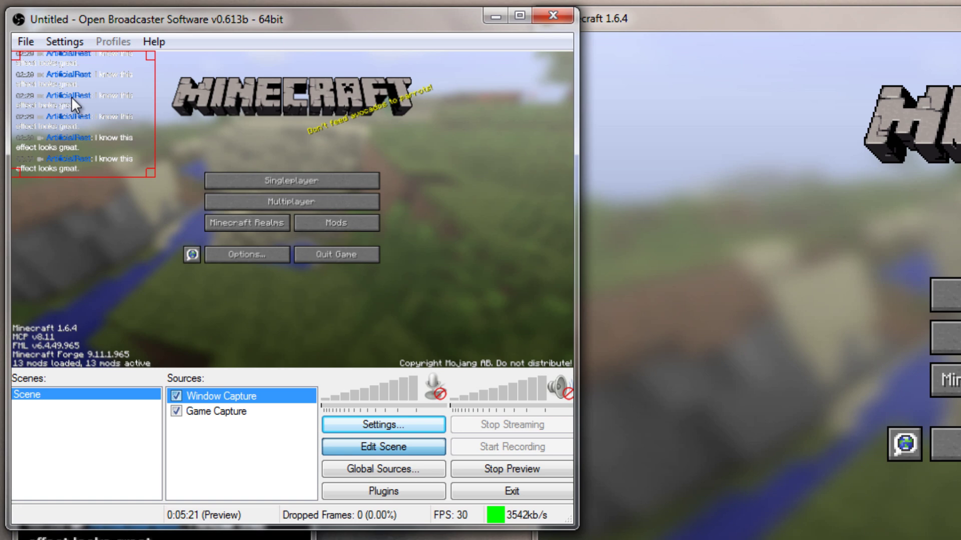
mouse_move(71, 96)
left_mouse_down()
mouse_move(483, 199)
mouse_move(487, 269)
left_mouse_up()
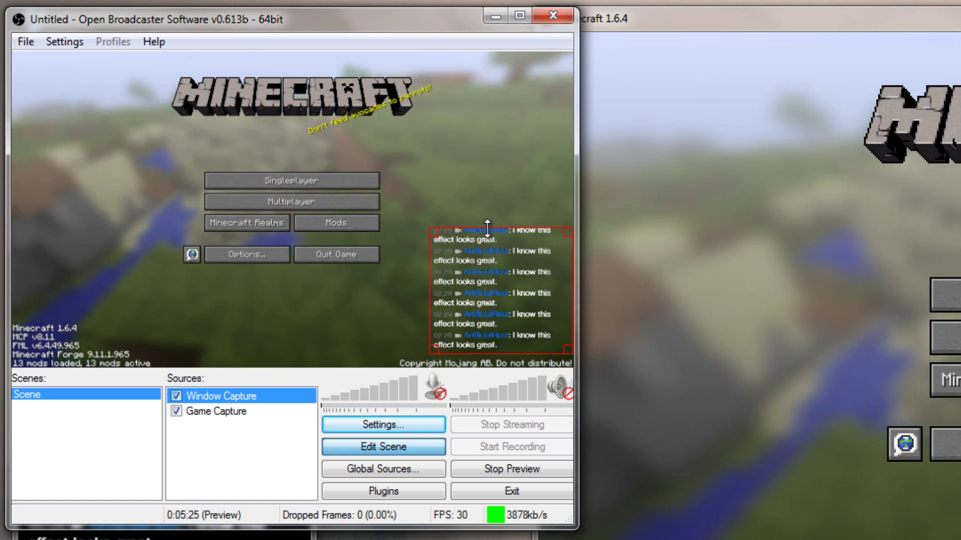
mouse_move(487, 224)
left_mouse_down()
mouse_move(215, 96)
mouse_move(411, 221)
left_mouse_up()
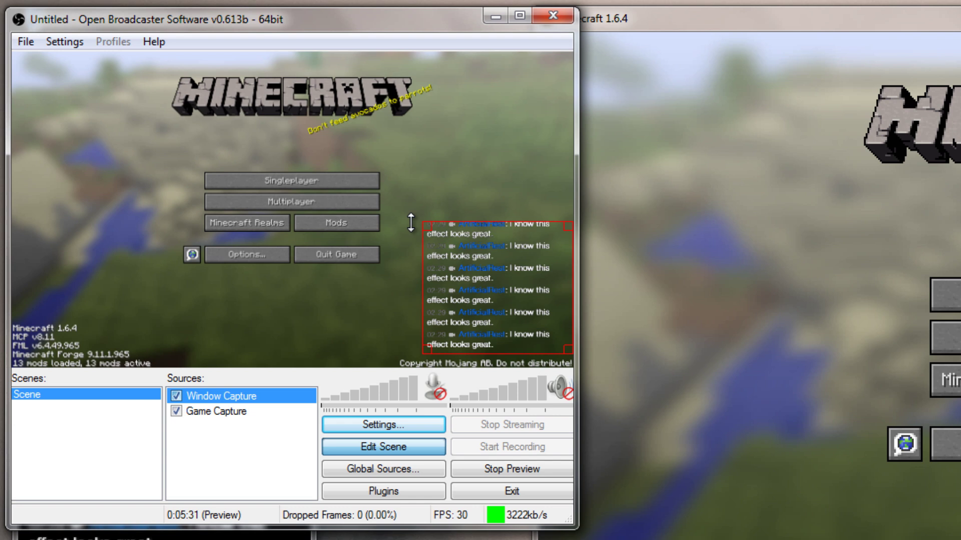
Switch the selection between the game capture and the chat overlay, leaving the chat overlay selected
left_click(270, 445)
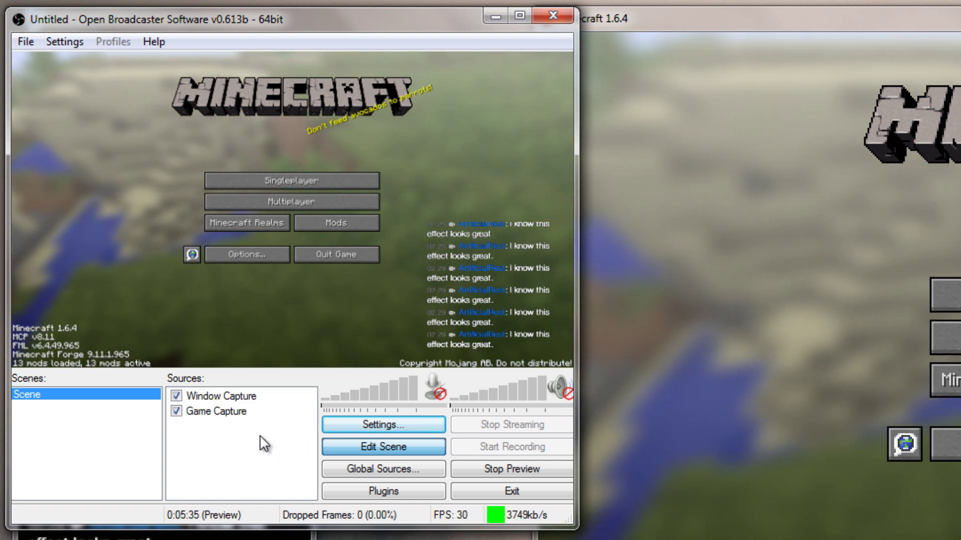
left_click_drag(259, 436, 213, 477)
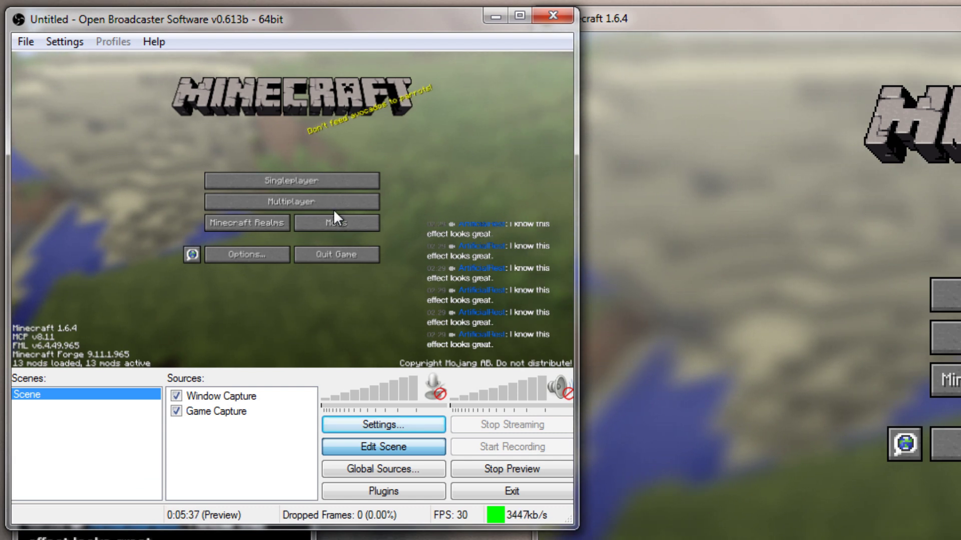
left_click(481, 259)
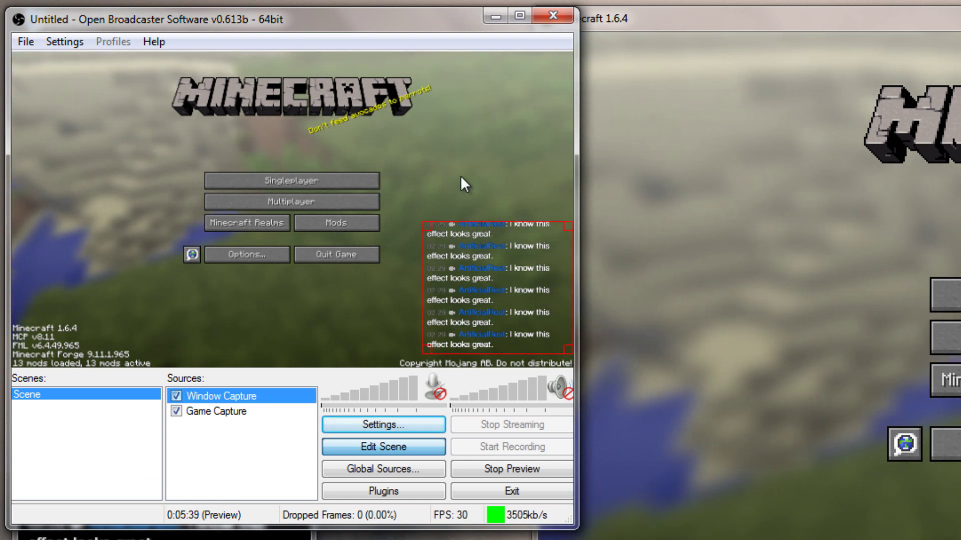
left_click(250, 173)
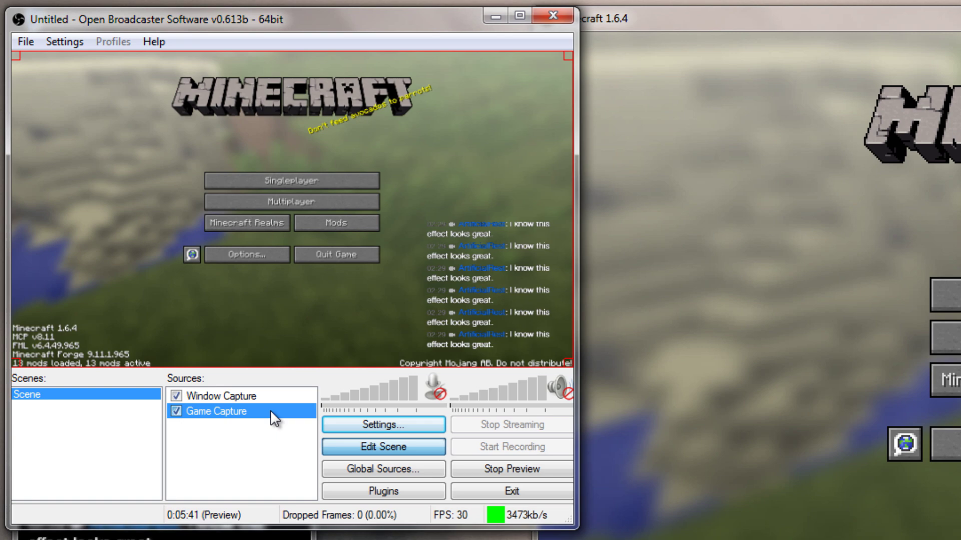
left_click(249, 439)
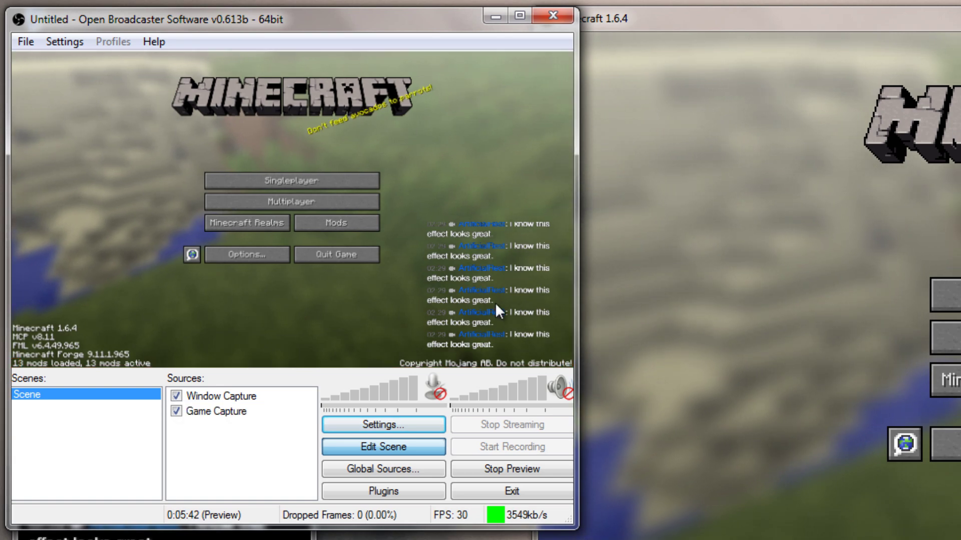
left_click(470, 286)
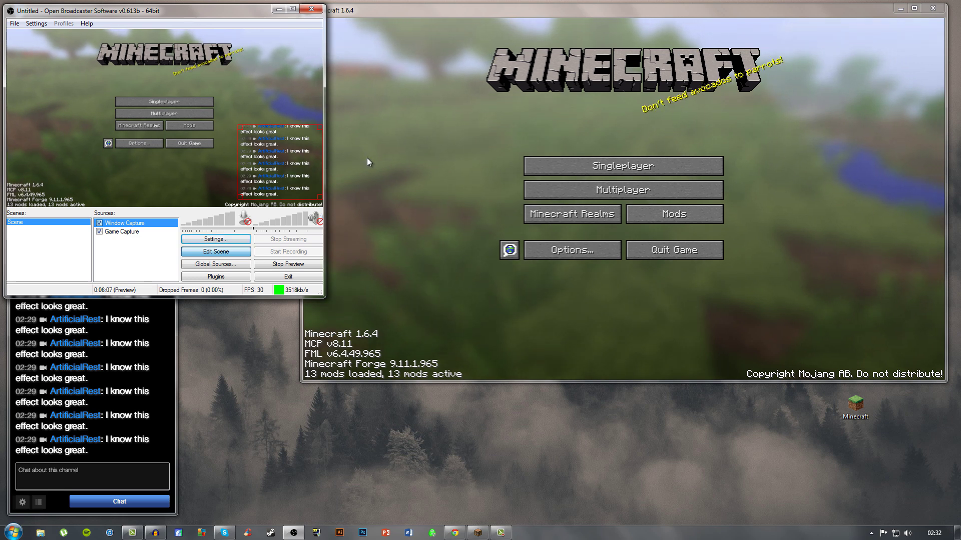
With Minecraft's world list showing, keep the game capture in place and raise the chat overlay slightly
left_click(607, 161)
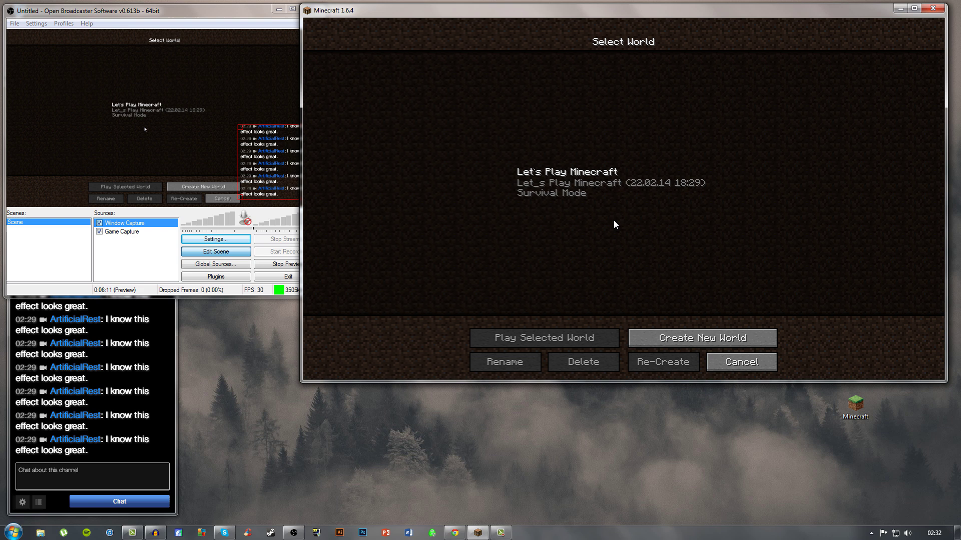
left_click(174, 129)
left_click_drag(289, 162, 287, 149)
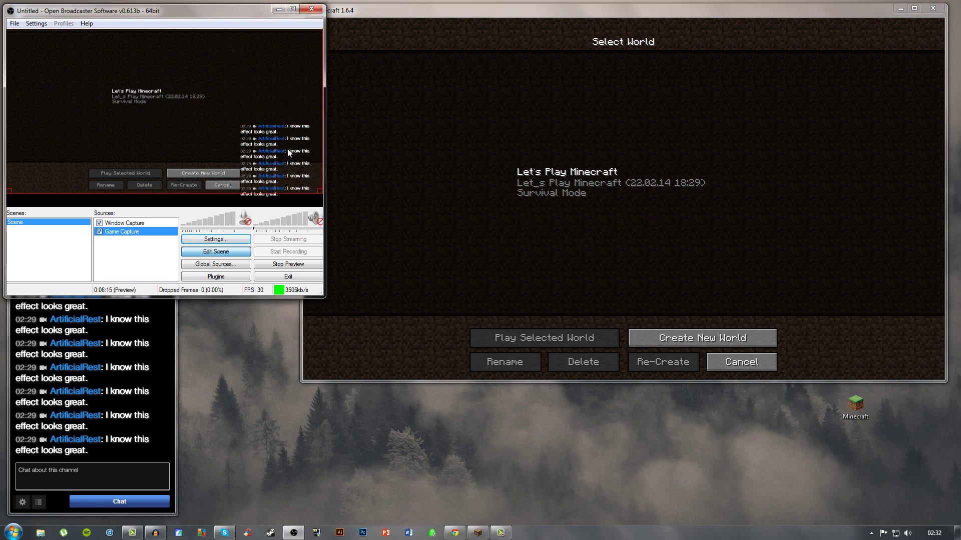
left_click_drag(190, 139, 191, 151)
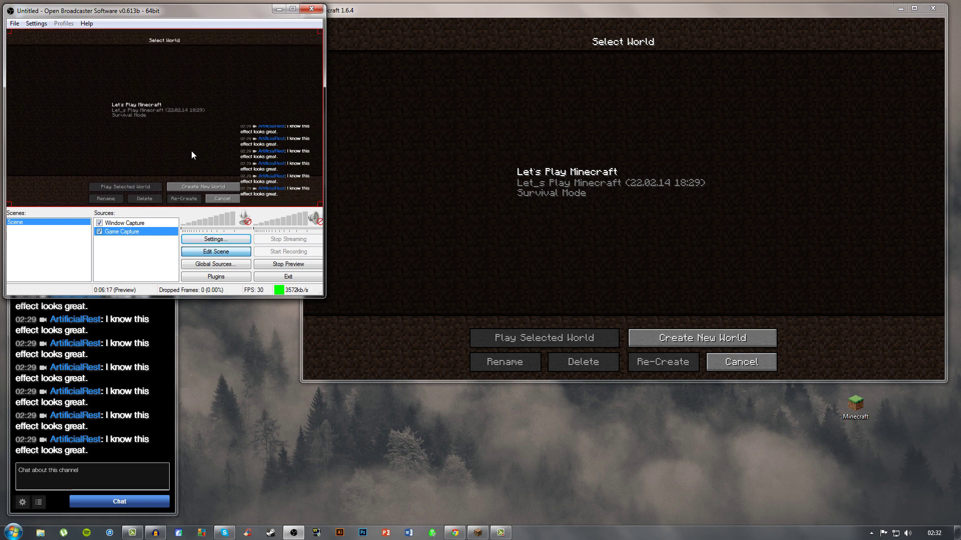
left_click_drag(262, 157, 262, 135)
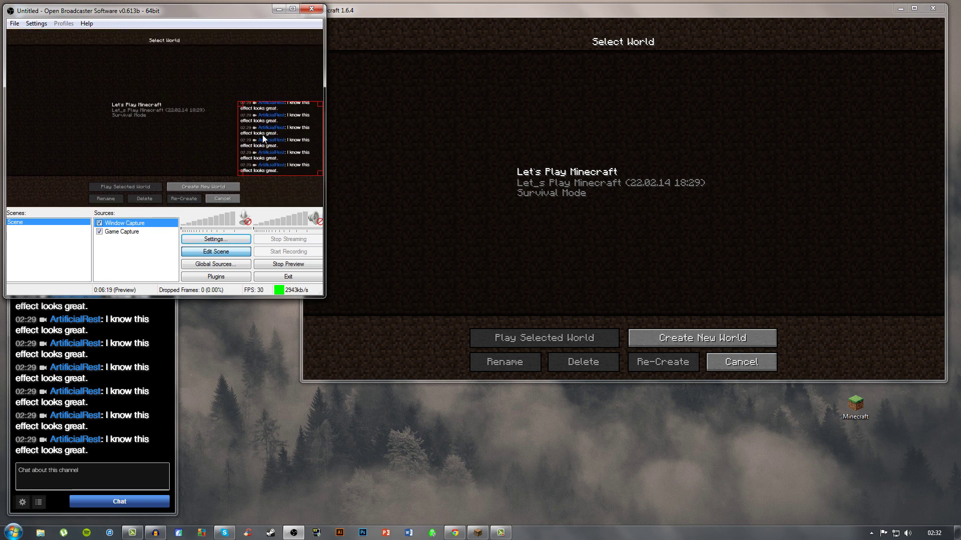
Return Minecraft to its title menu after revisiting the world list, with OBS back in front
left_click(741, 362)
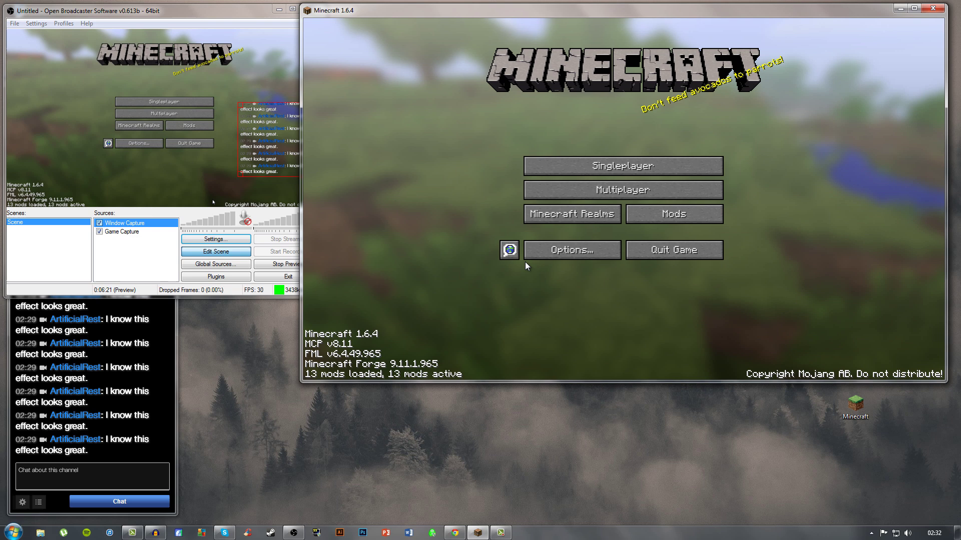
left_click(122, 232)
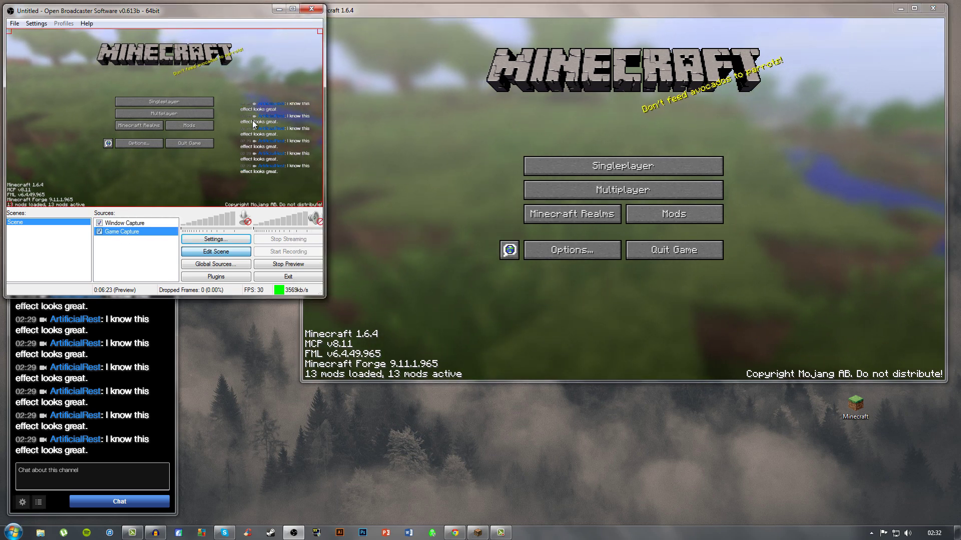
left_click(430, 111)
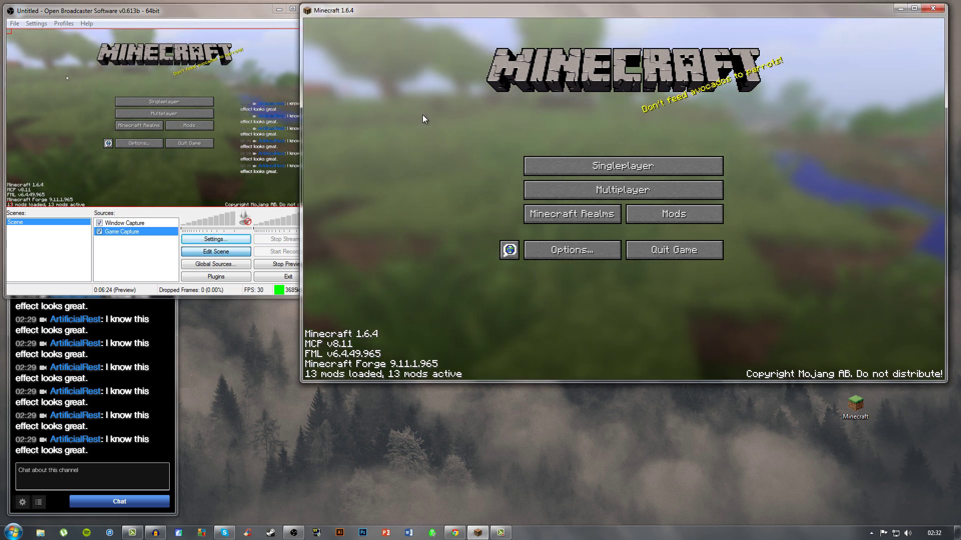
left_click(575, 170)
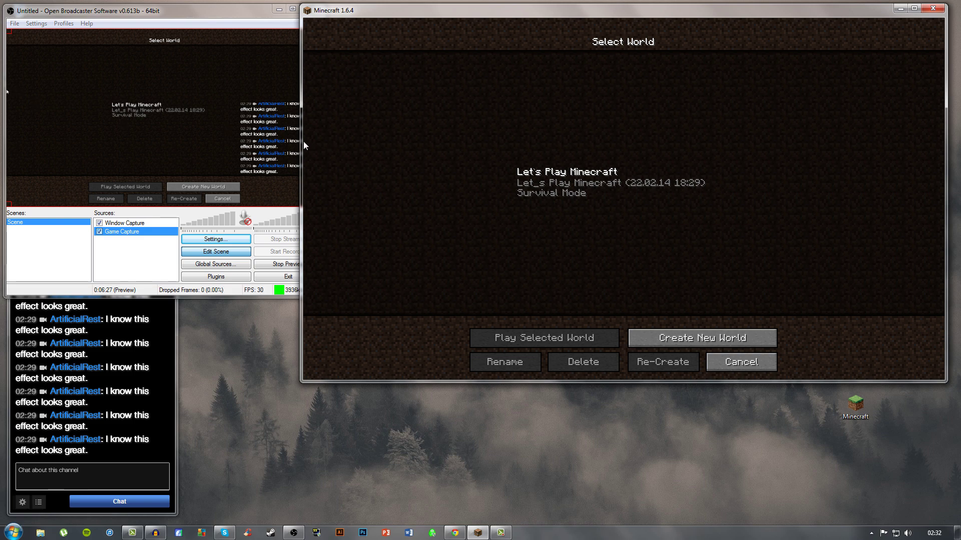
left_click(734, 366)
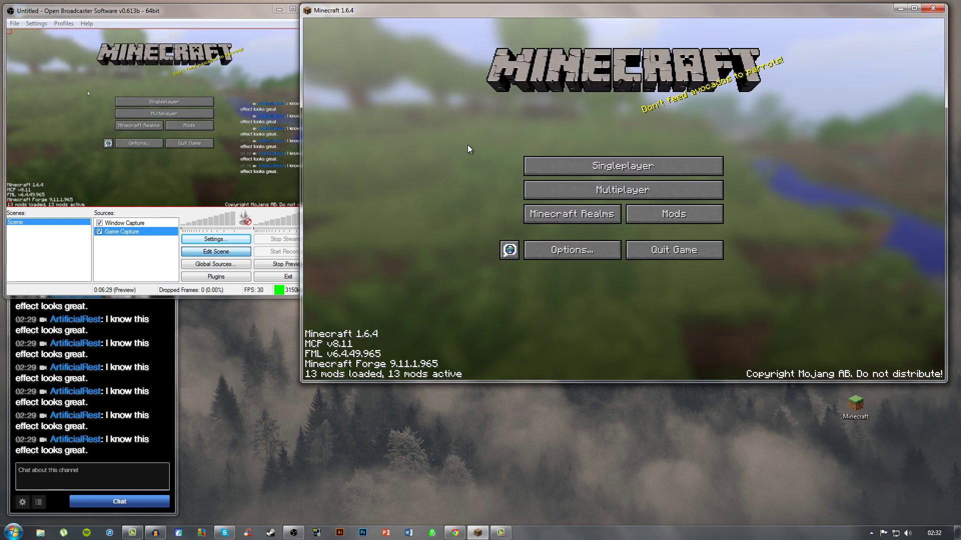
left_click(260, 11)
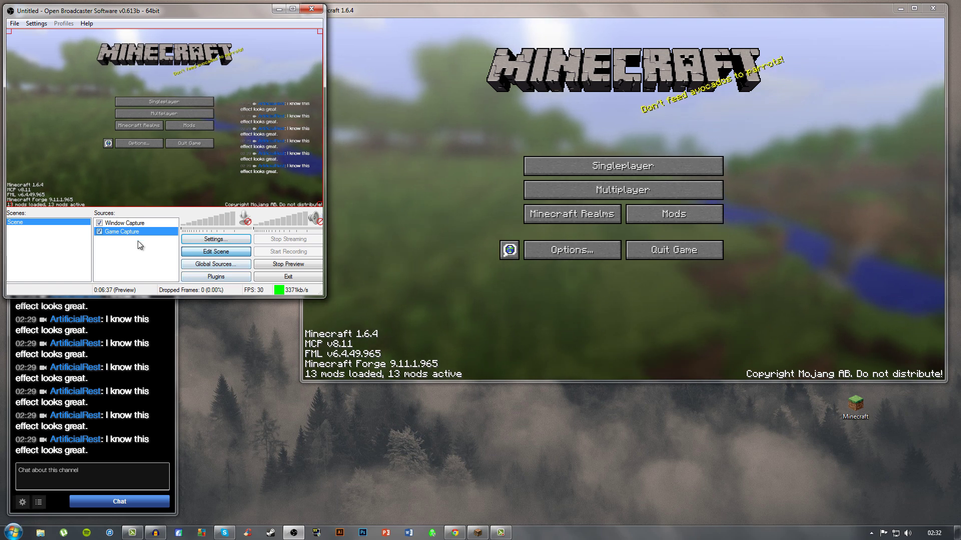
Set the Window Capture chat source's gamma to 1.00 in its Properties and apply it
right_click(137, 223)
left_click(155, 290)
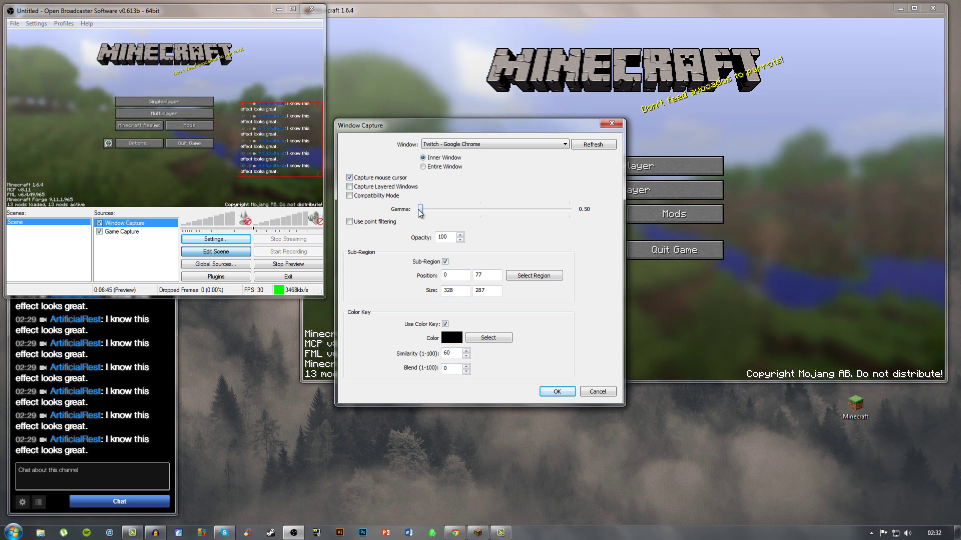
mouse_move(421, 209)
left_mouse_down()
mouse_move(584, 212)
mouse_move(386, 218)
mouse_move(500, 218)
mouse_move(480, 214)
left_mouse_up()
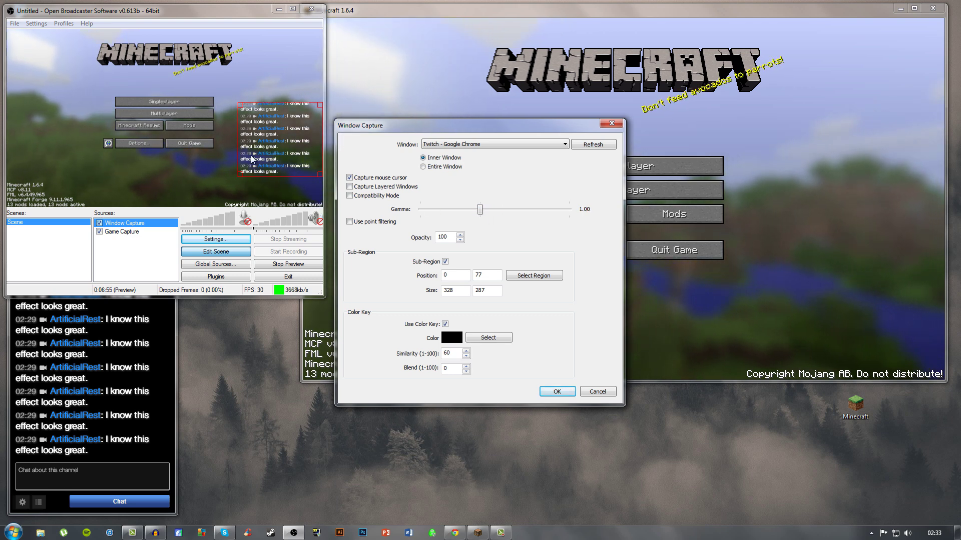
left_click(557, 391)
left_click(197, 252)
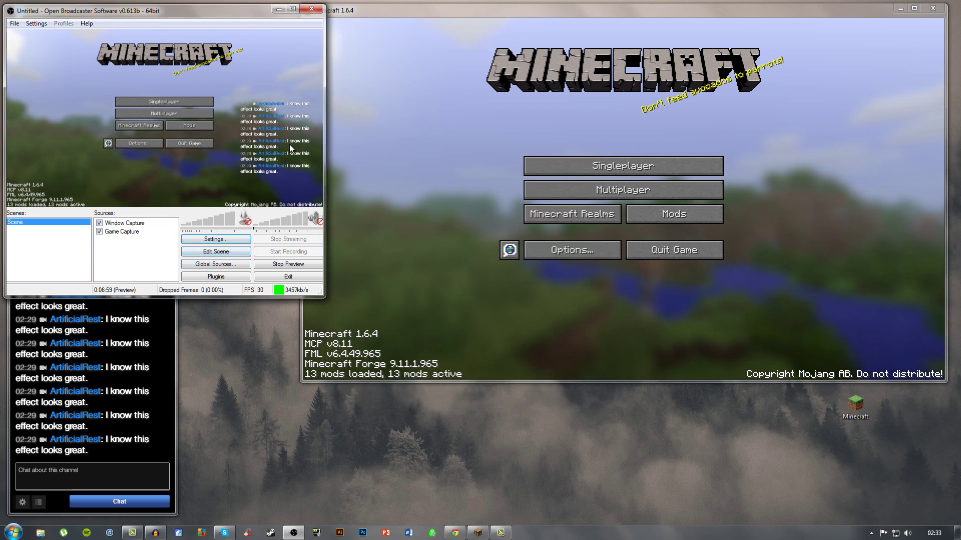
right_click(140, 119)
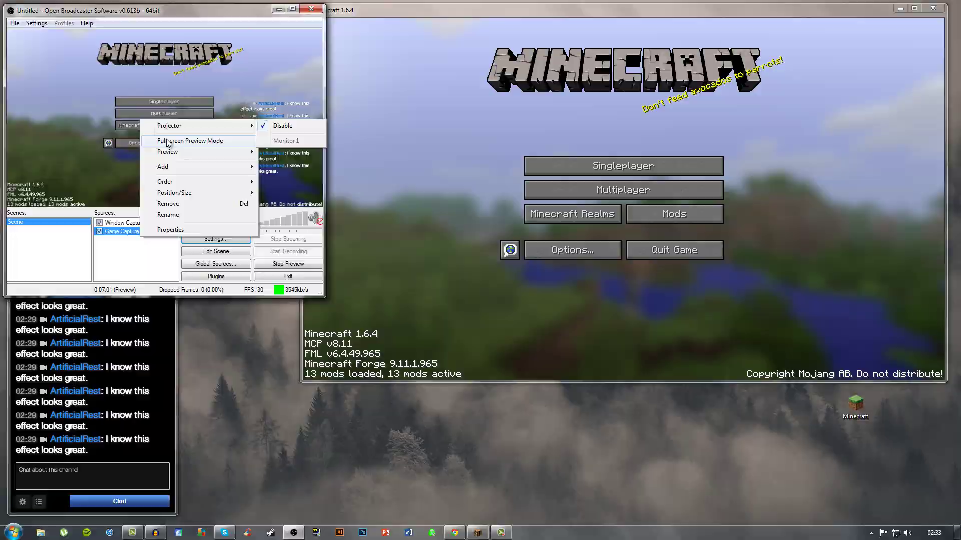
left_click(200, 136)
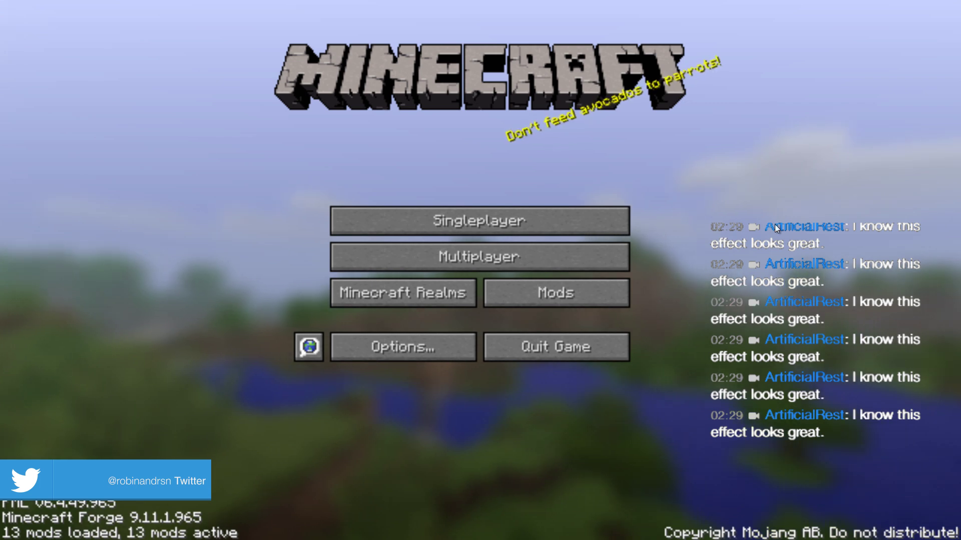
key("F11")
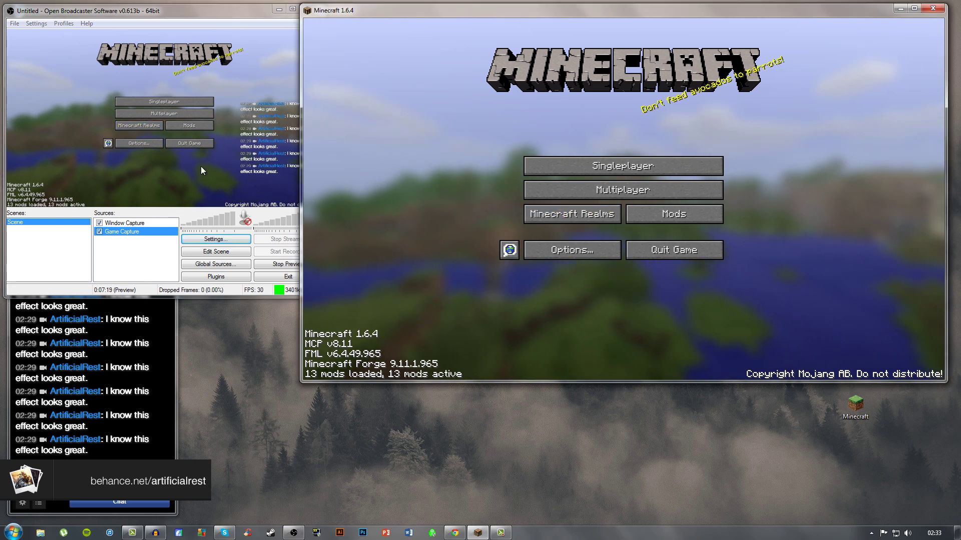
left_click(136, 251)
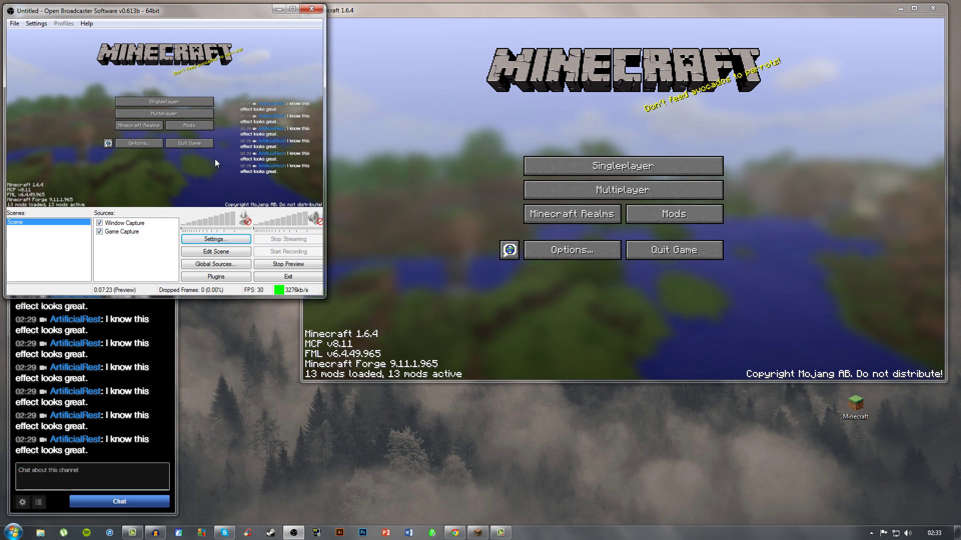